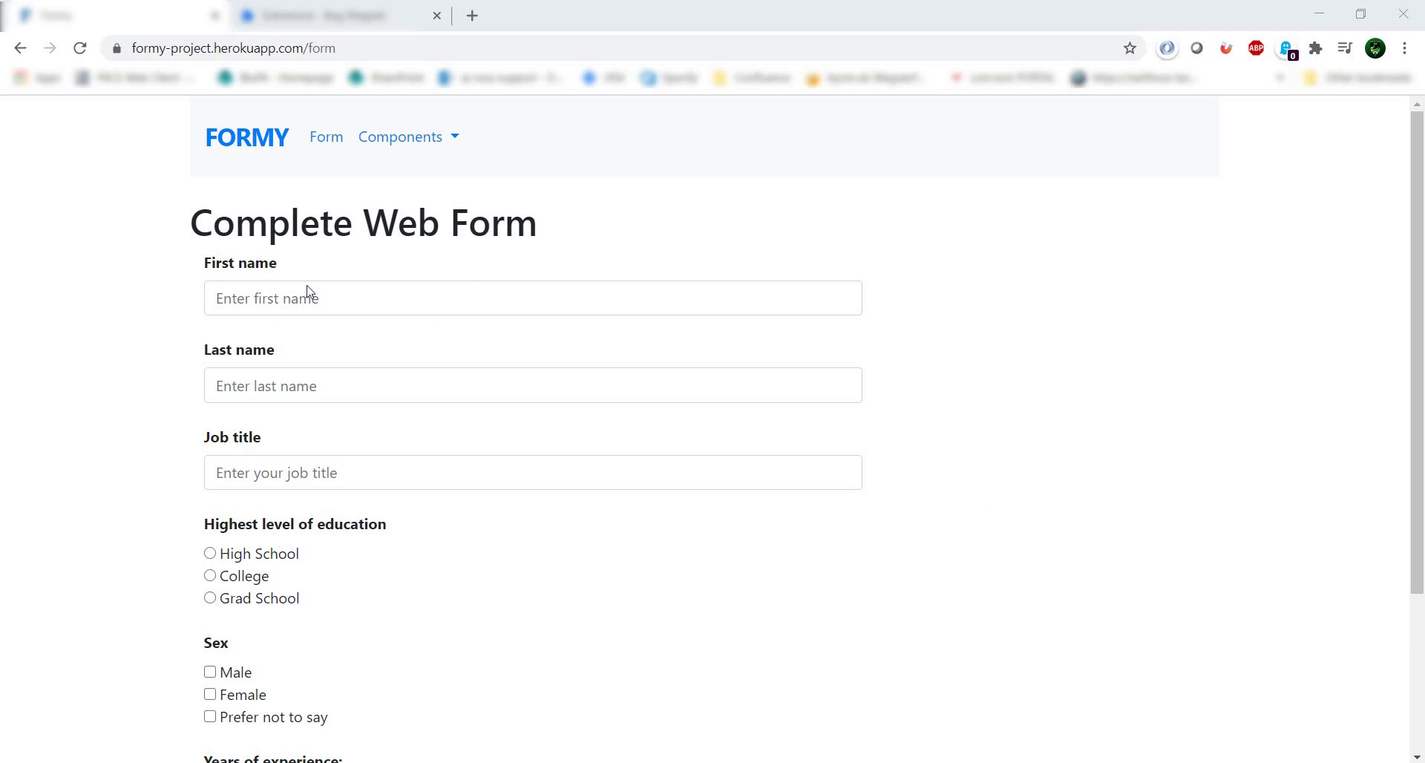
- Fill First name with Bug Magnet's first Unusual accents/chars sample name
{"action": "right_click", "coordinate": [399, 300]}
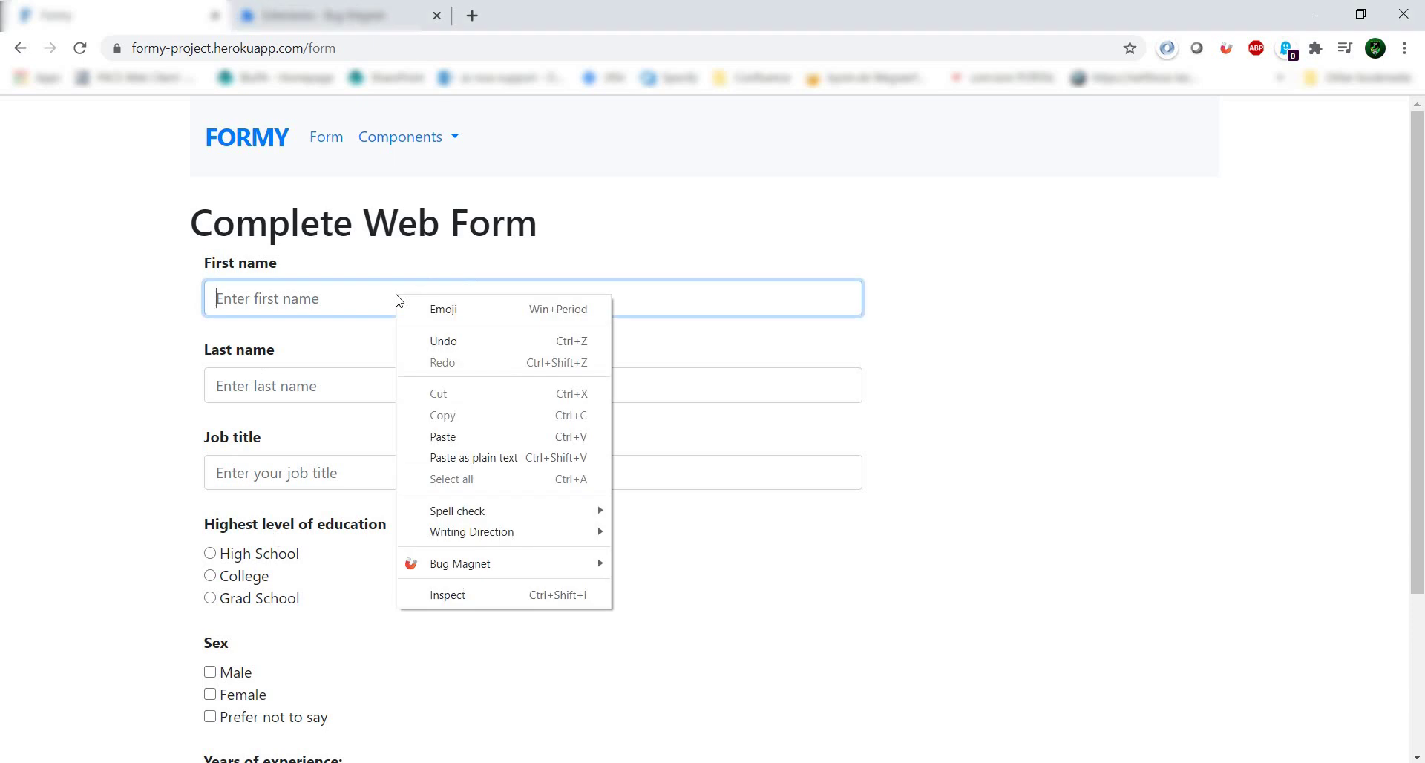
{"action": "mouse_move", "coordinate": [416, 573]}
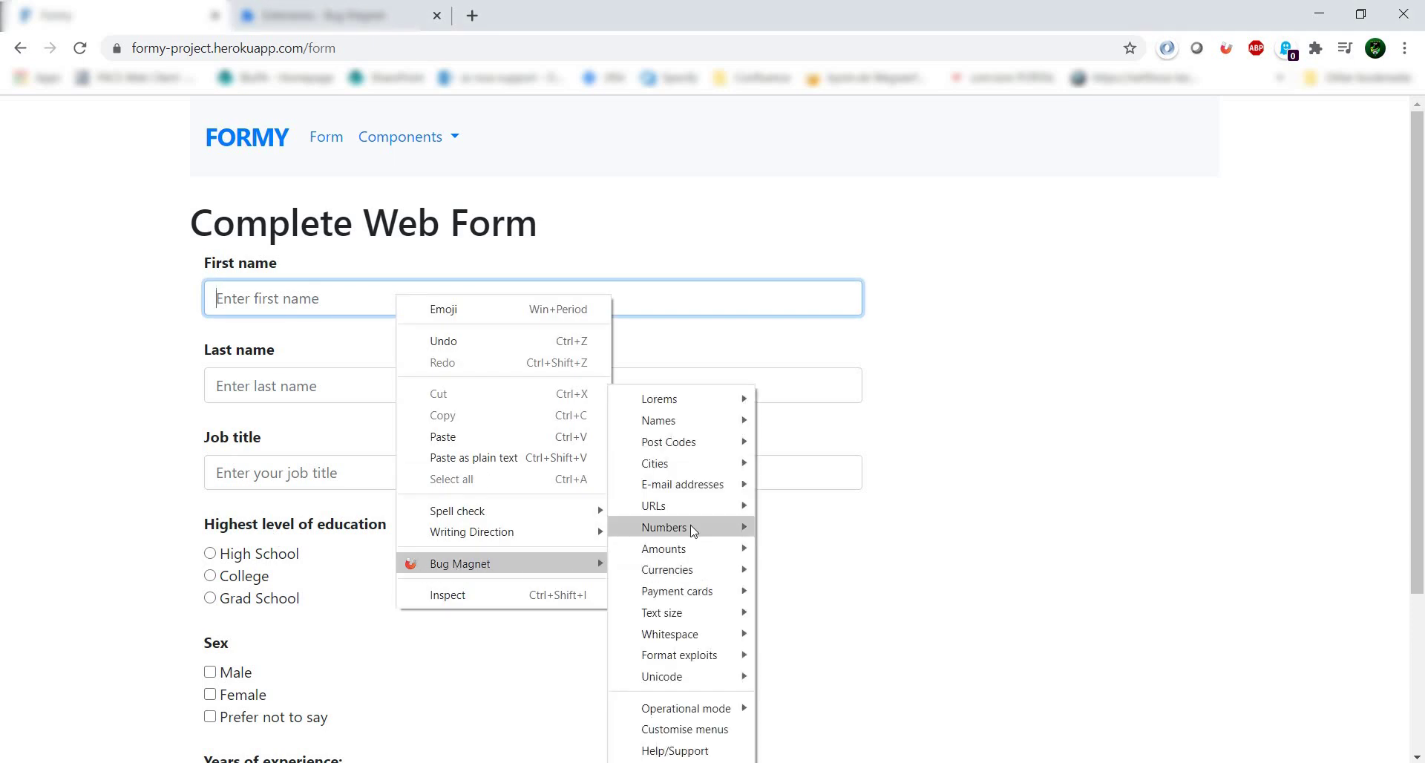
{"action": "mouse_move", "coordinate": [713, 410]}
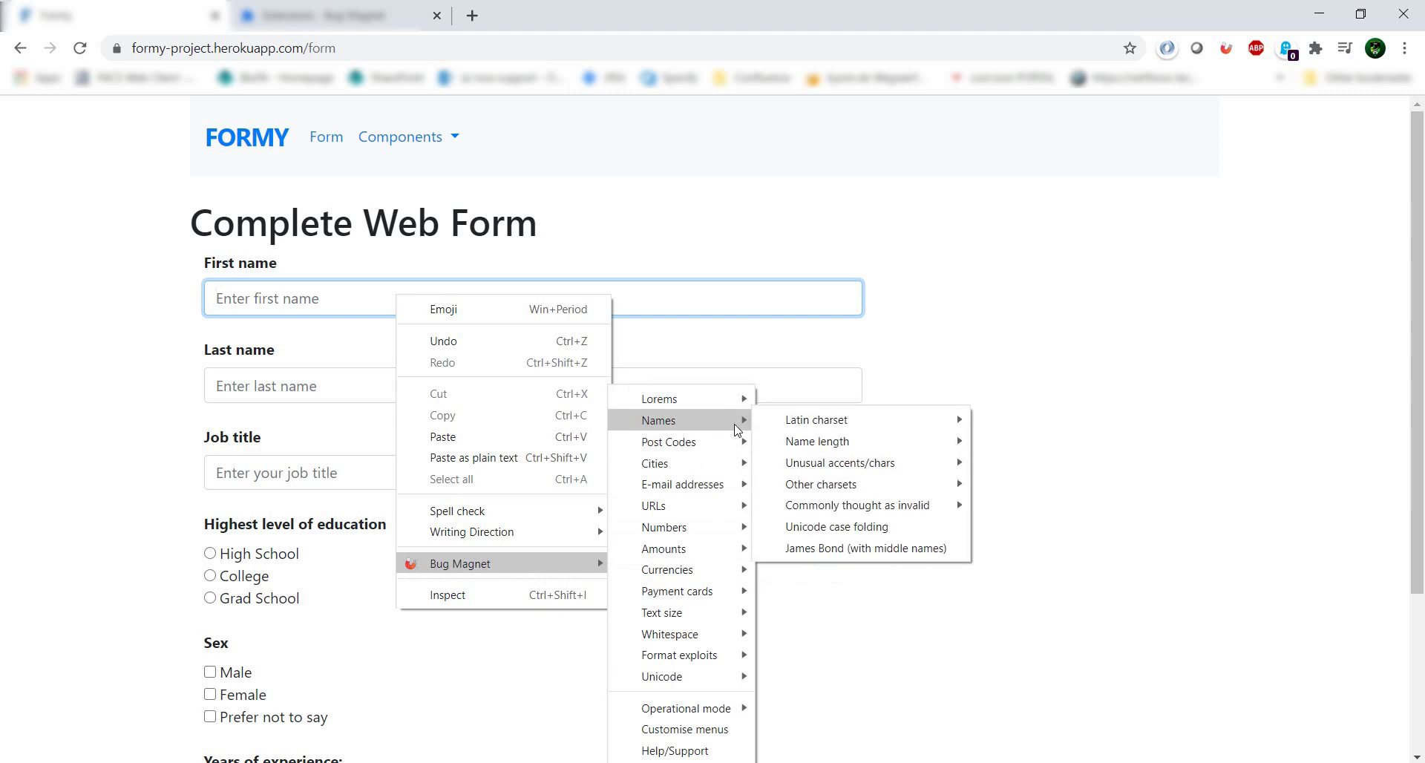
{"action": "mouse_move", "coordinate": [964, 471]}
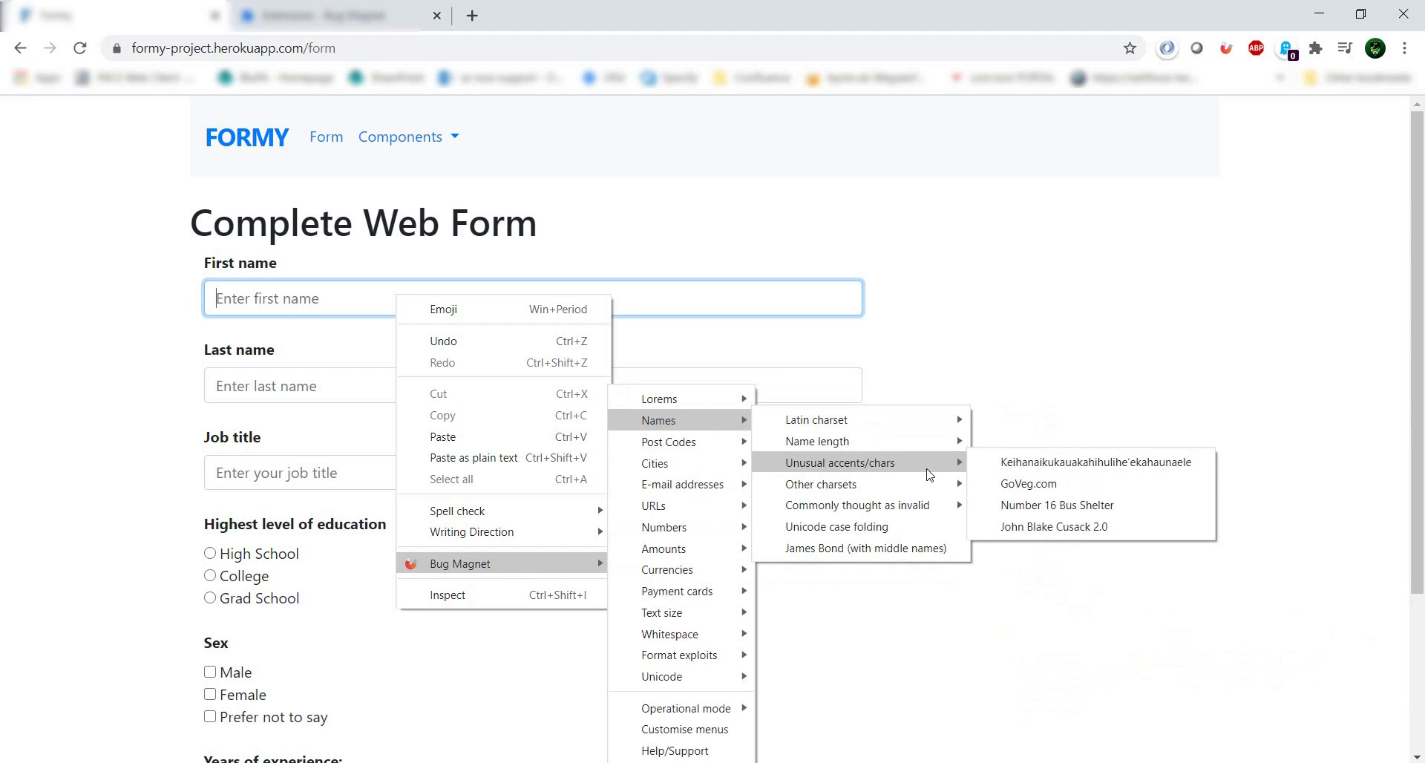
{"action": "left_click", "coordinate": [1049, 469]}
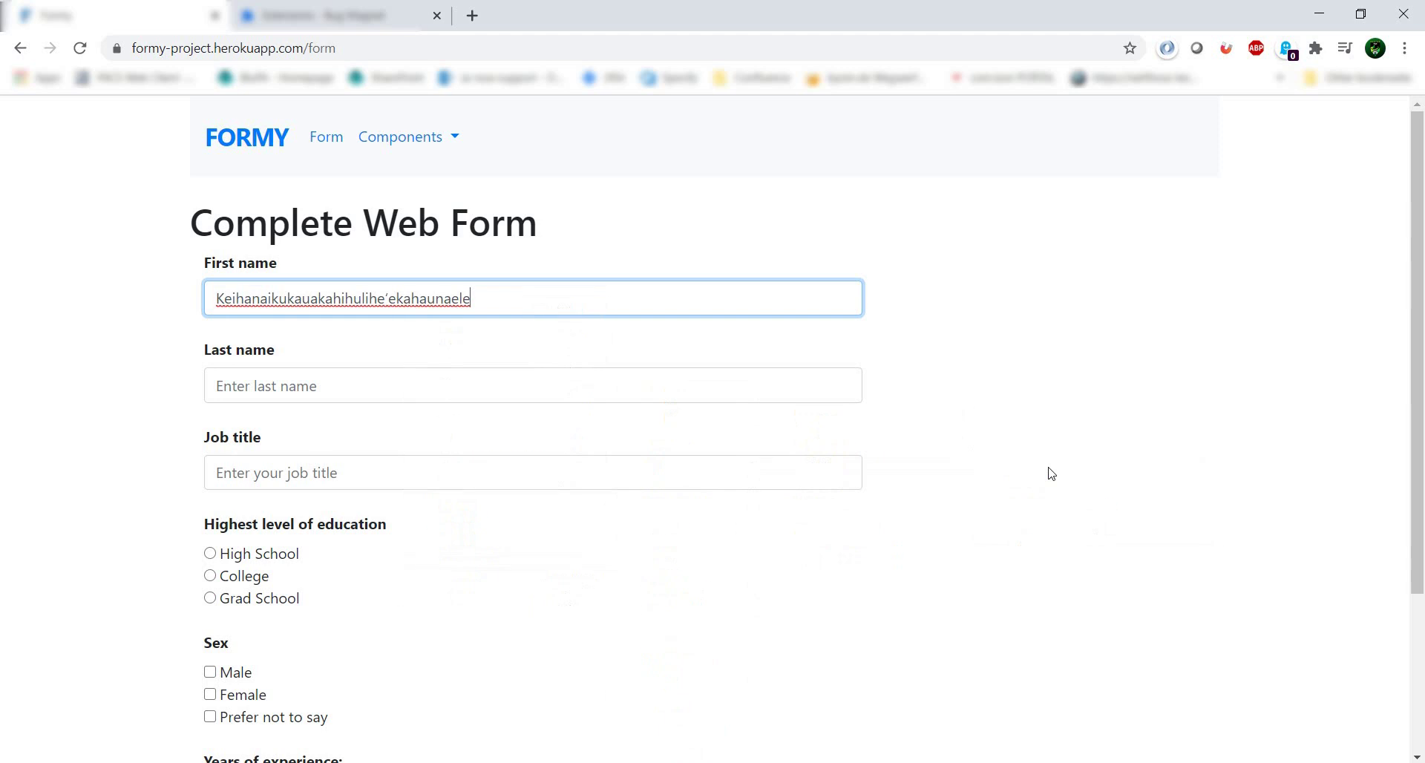
- Fill Last name with the Japanese Other charsets name 東海林賢蔵 (Tōkairin)
{"action": "right_click", "coordinate": [493, 385]}
{"action": "mouse_move", "coordinate": [636, 656]}
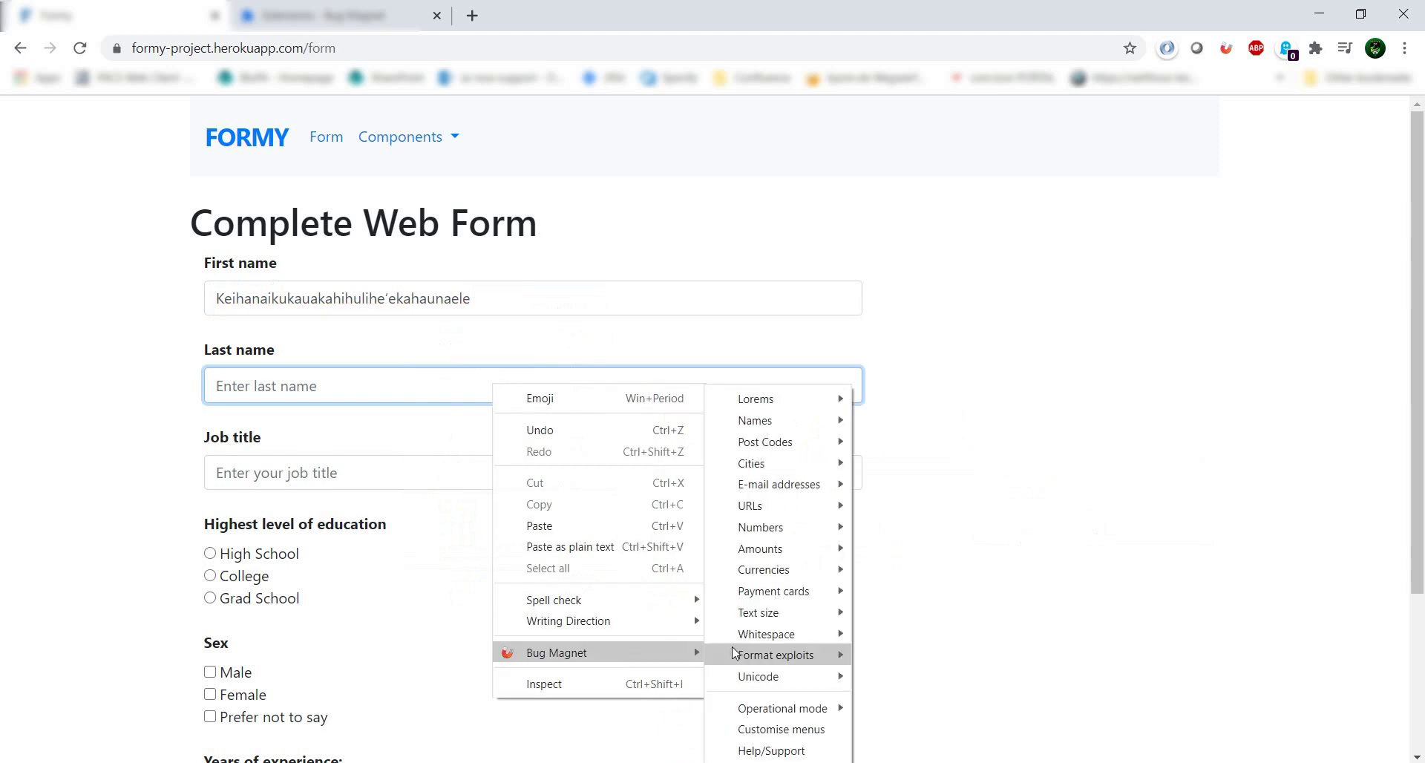
{"action": "mouse_move", "coordinate": [834, 432]}
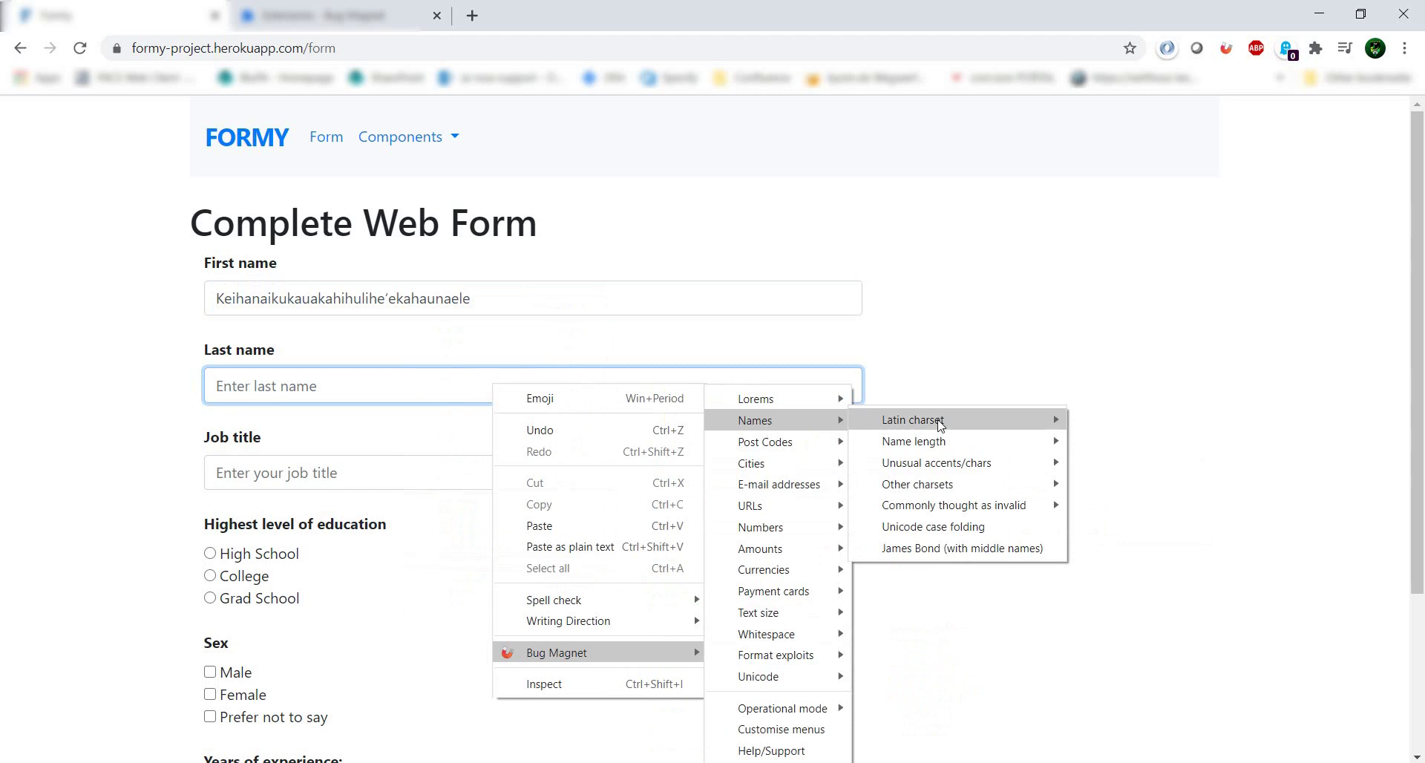
{"action": "mouse_move", "coordinate": [1039, 486]}
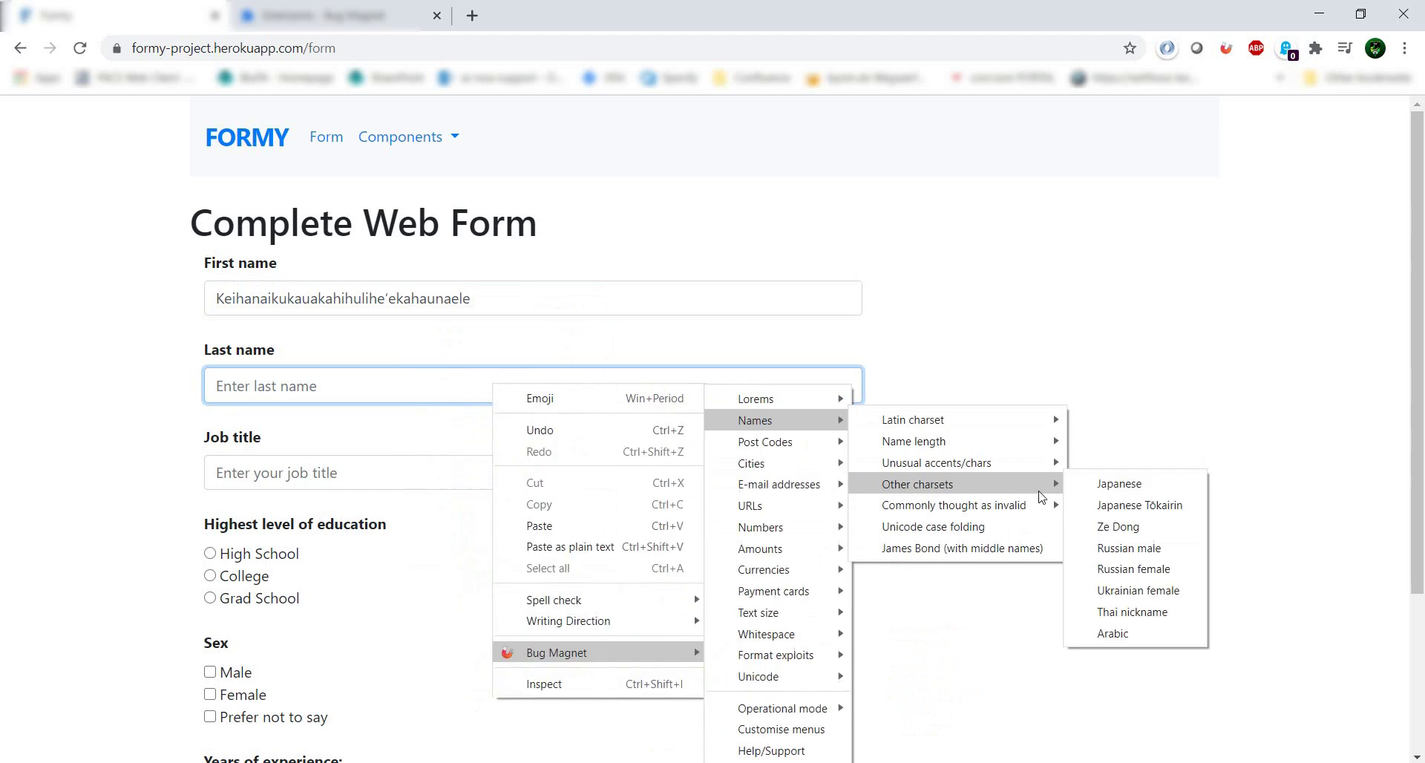
{"action": "left_click", "coordinate": [1157, 512]}
{"action": "left_click", "coordinate": [472, 478]}
- Fill Job title with Bug Magnet's Lorems > Hindi sample sentence
{"action": "right_click", "coordinate": [473, 478]}
{"action": "mouse_move", "coordinate": [650, 430]}
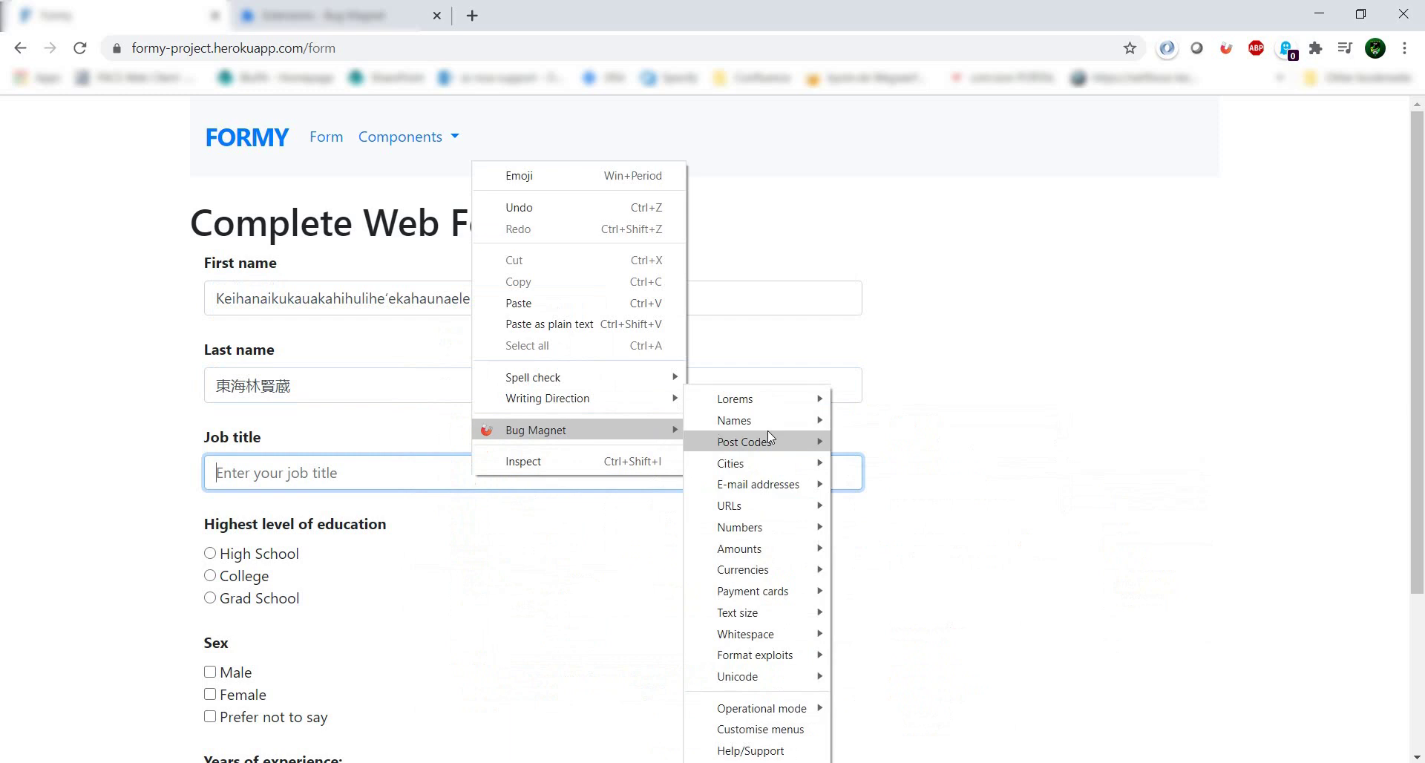
{"action": "mouse_move", "coordinate": [767, 431]}
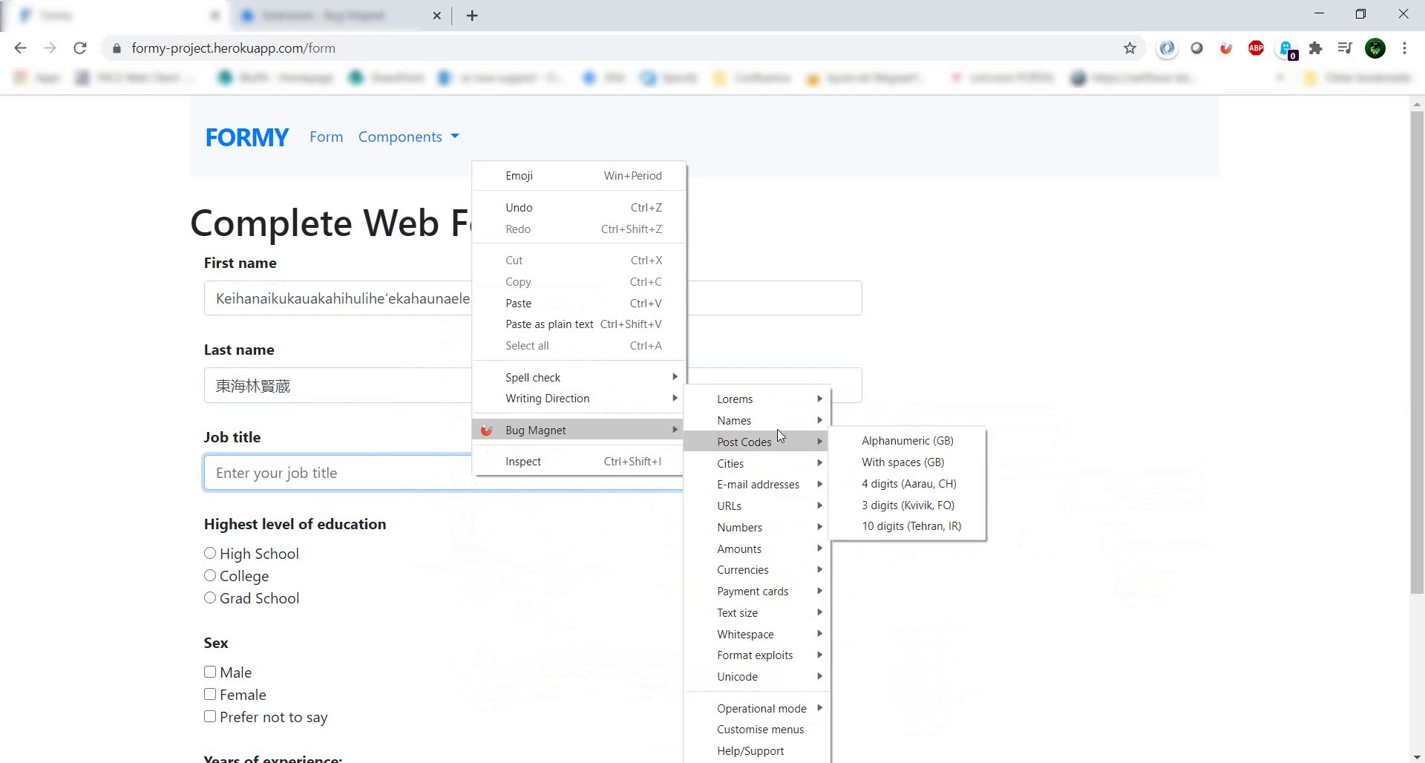
{"action": "mouse_move", "coordinate": [804, 397]}
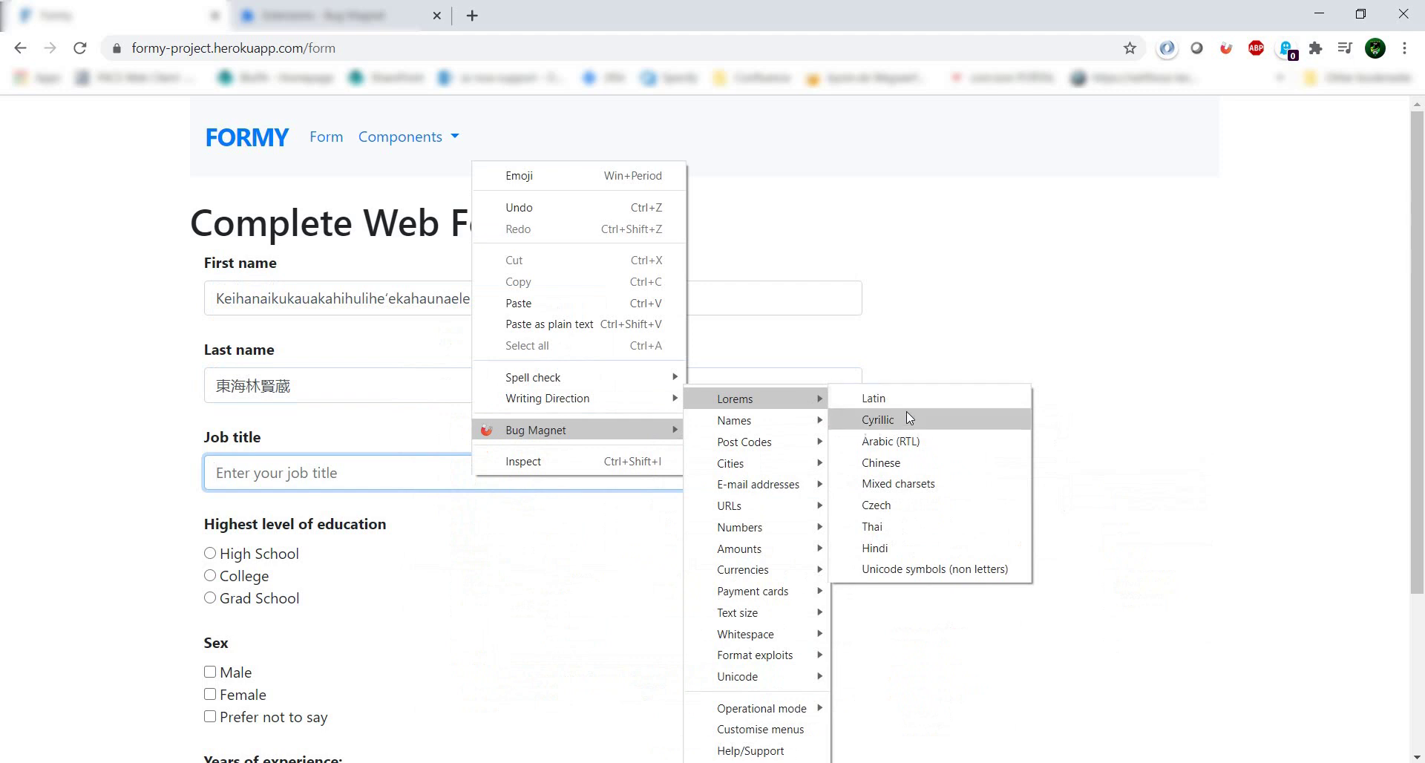
{"action": "left_click", "coordinate": [928, 553]}
{"action": "left_click", "coordinate": [869, 584]}
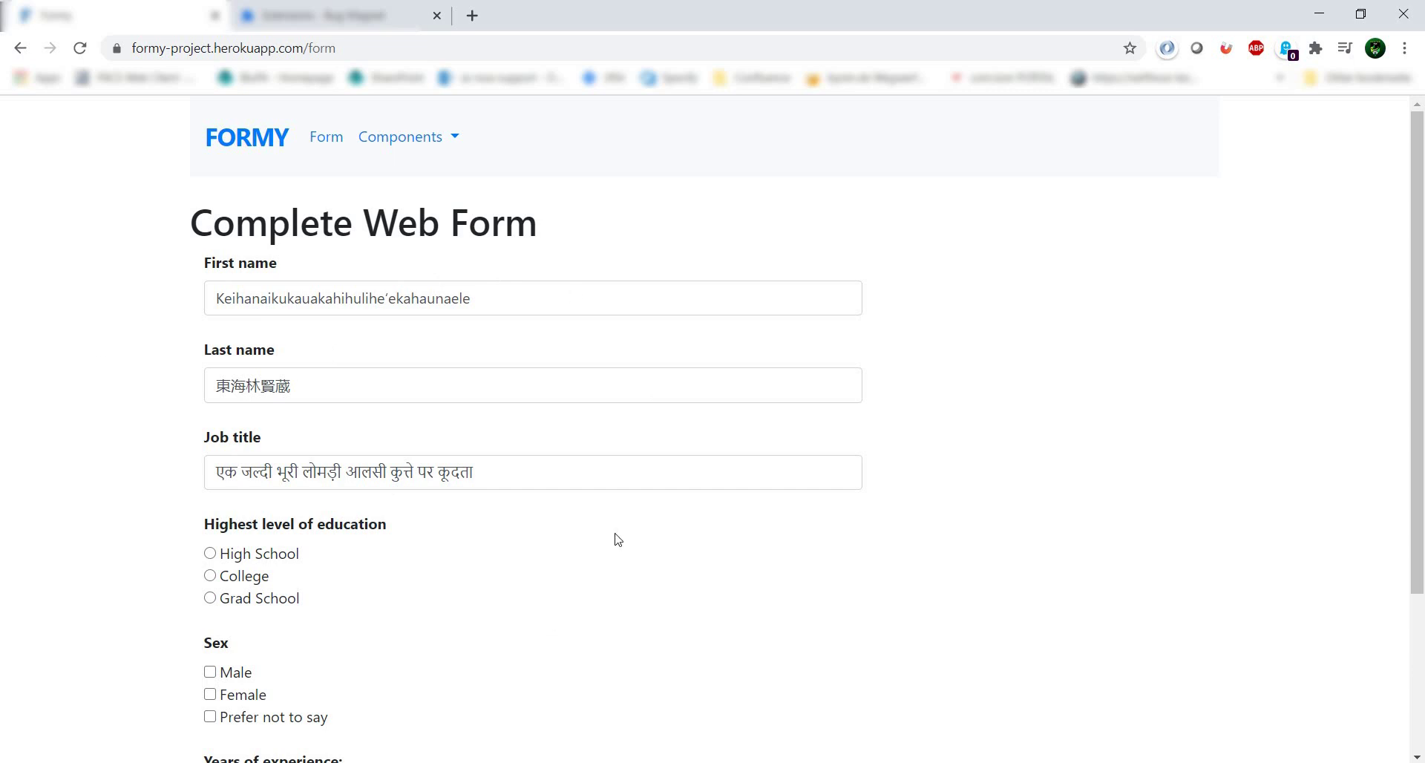
{"action": "scroll", "coordinate": [619, 540], "scroll_direction": "down", "scroll_amount": 3}
{"action": "scroll", "coordinate": [618, 540], "scroll_direction": "up", "scroll_amount": 2}
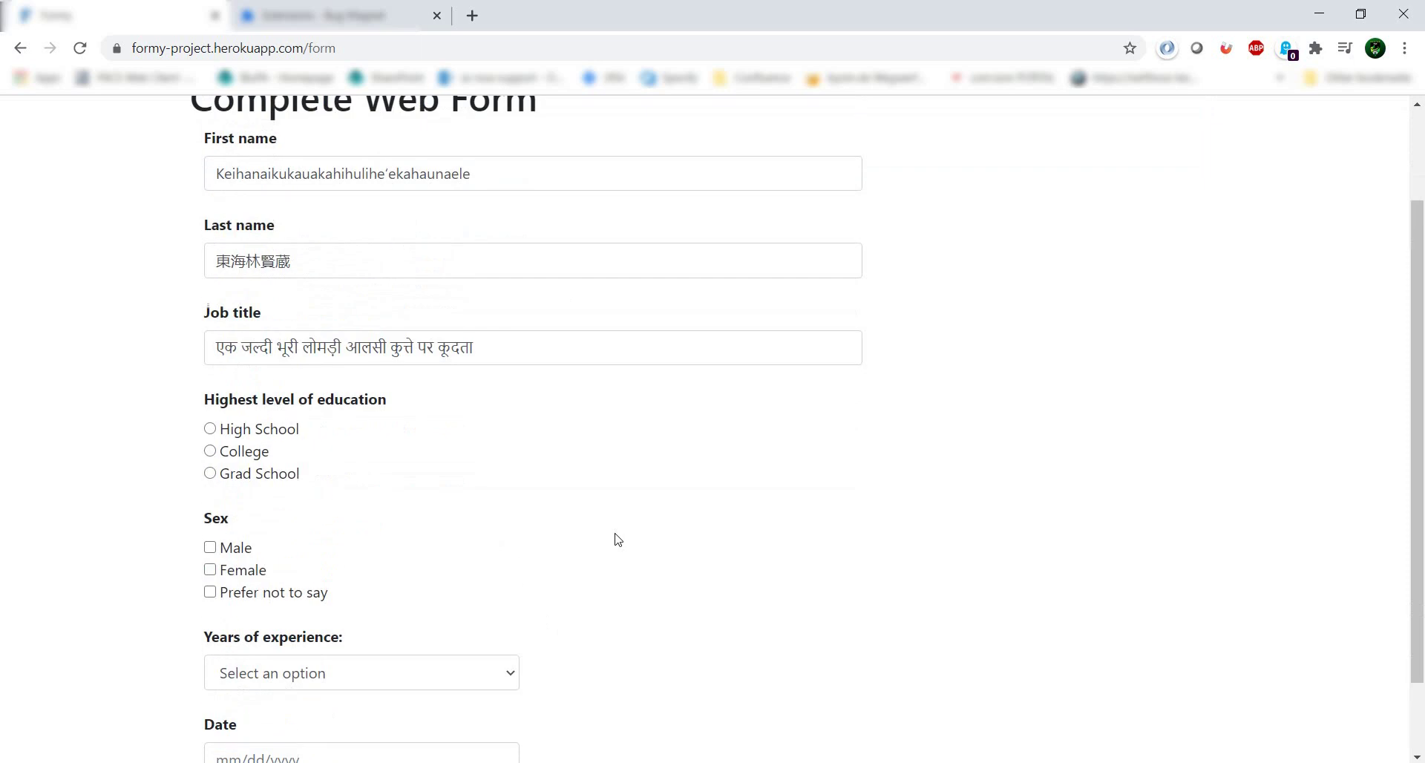
{"action": "scroll", "coordinate": [618, 539], "scroll_direction": "up", "scroll_amount": 1}
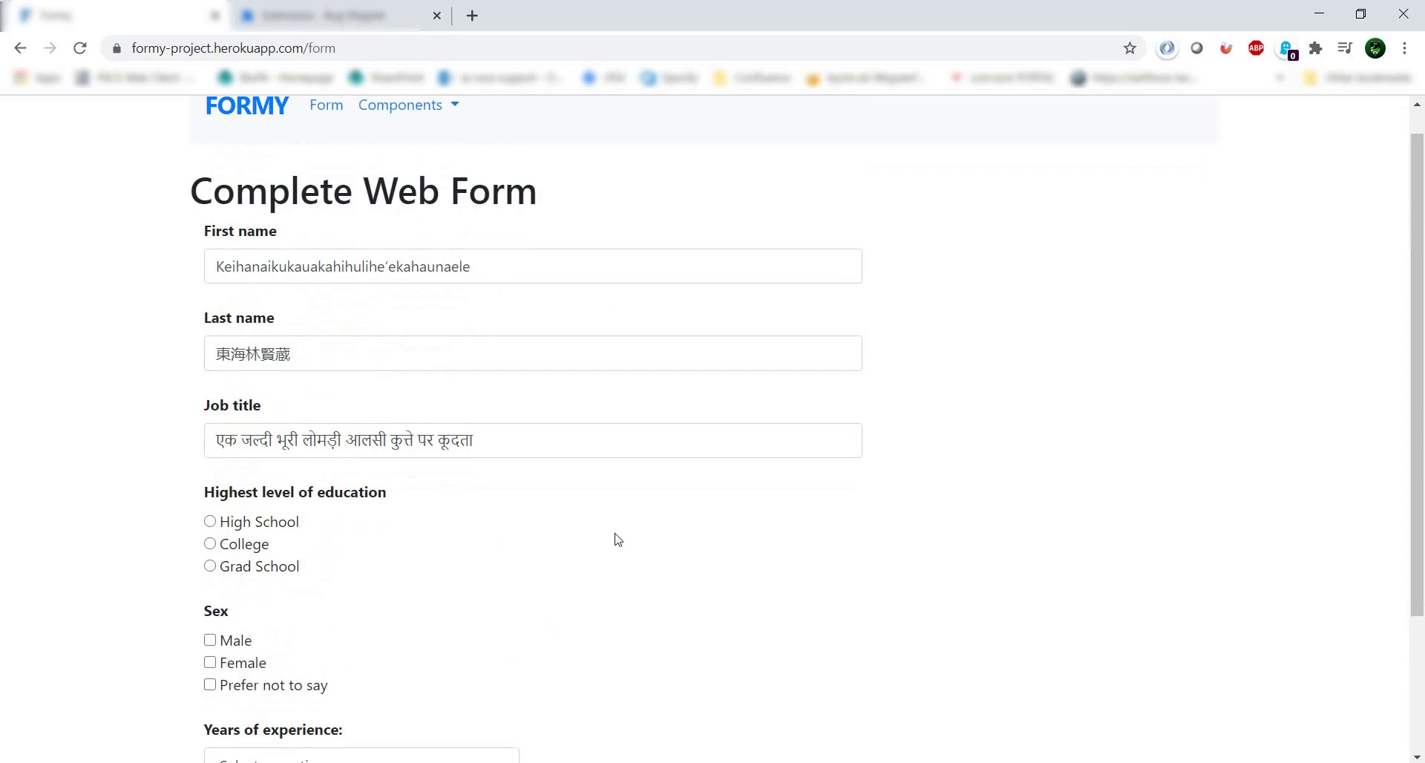
- Open Bug Magnet's settings for customising the test-value menus
{"action": "right_click", "coordinate": [598, 443]}
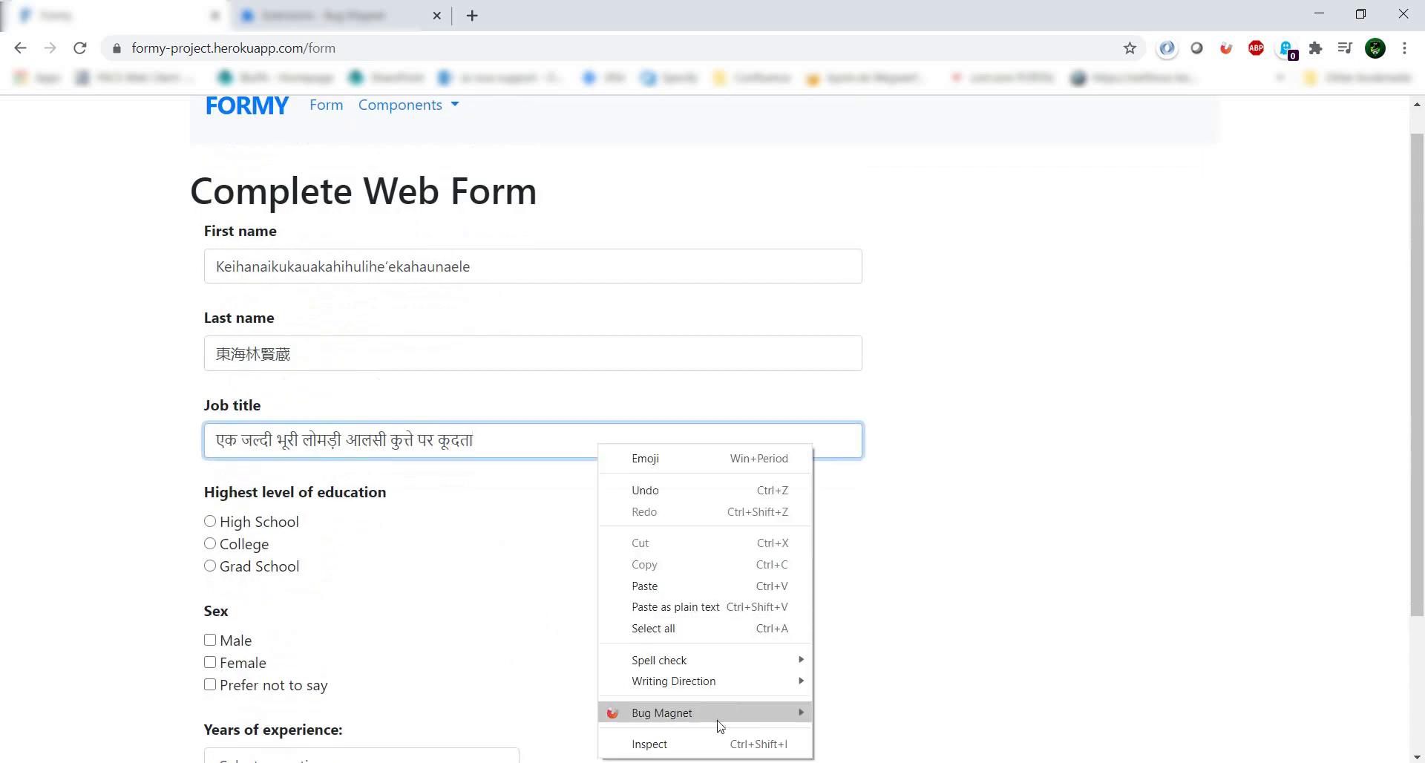
{"action": "mouse_move", "coordinate": [737, 711]}
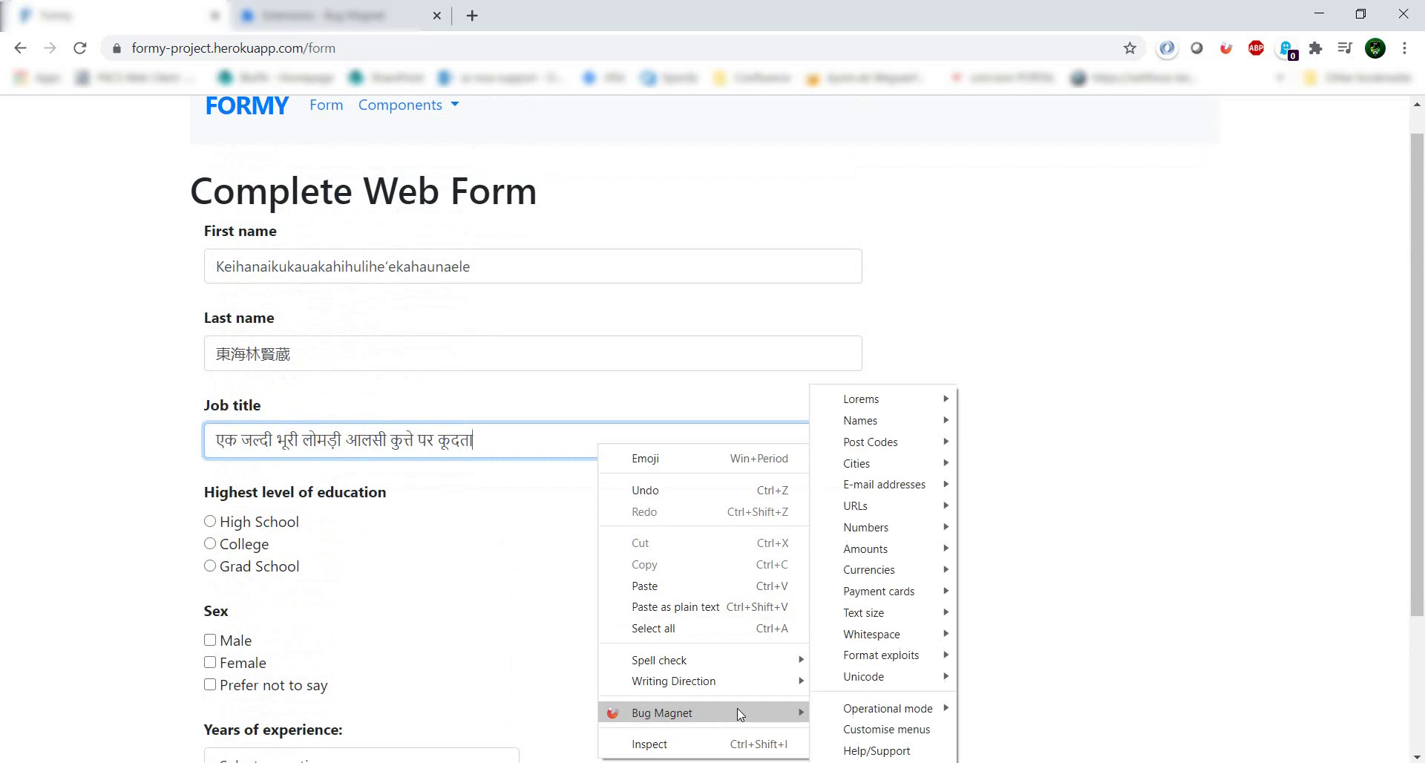
{"action": "left_click", "coordinate": [868, 730]}
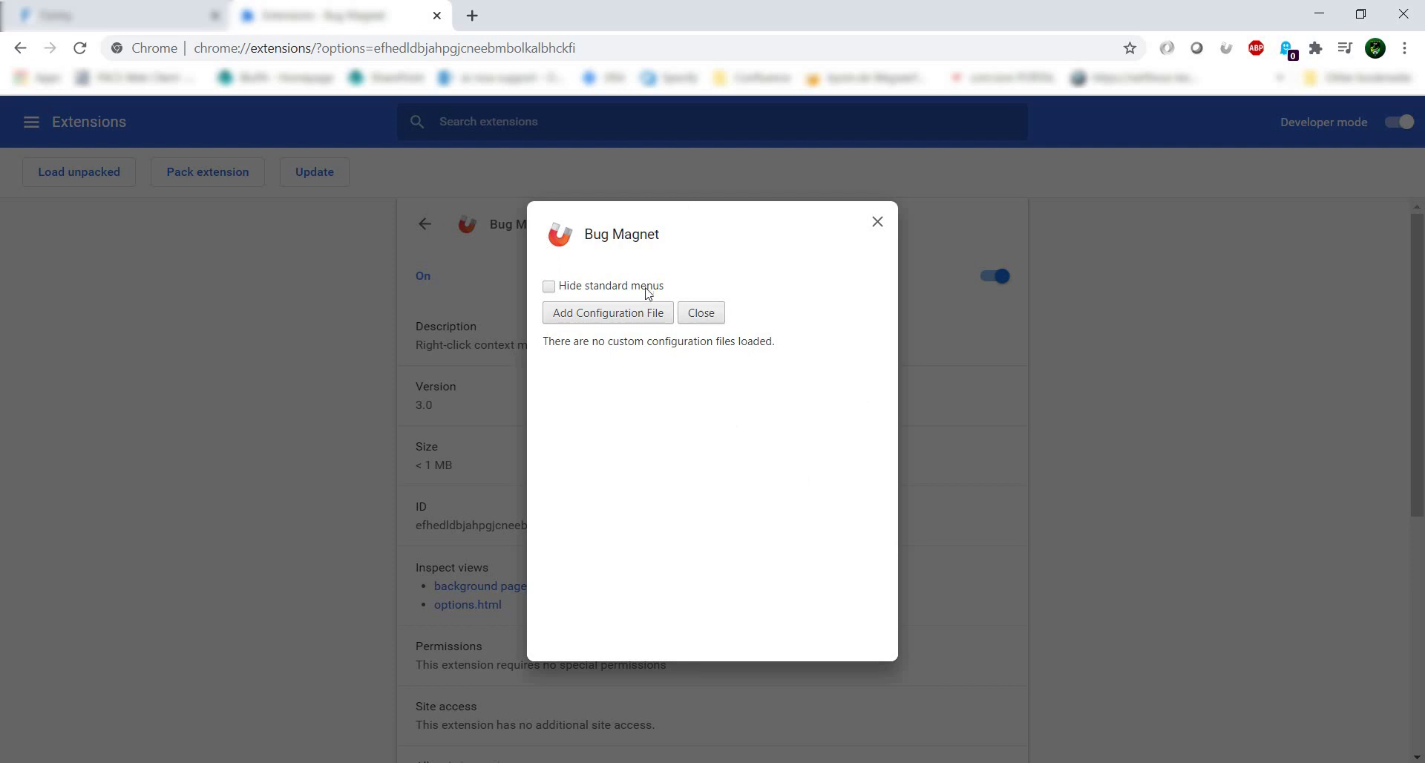
- Add a configuration using the Paste configuration option, then switch to Sublime Text's save JSON
{"action": "left_click", "coordinate": [607, 315]}
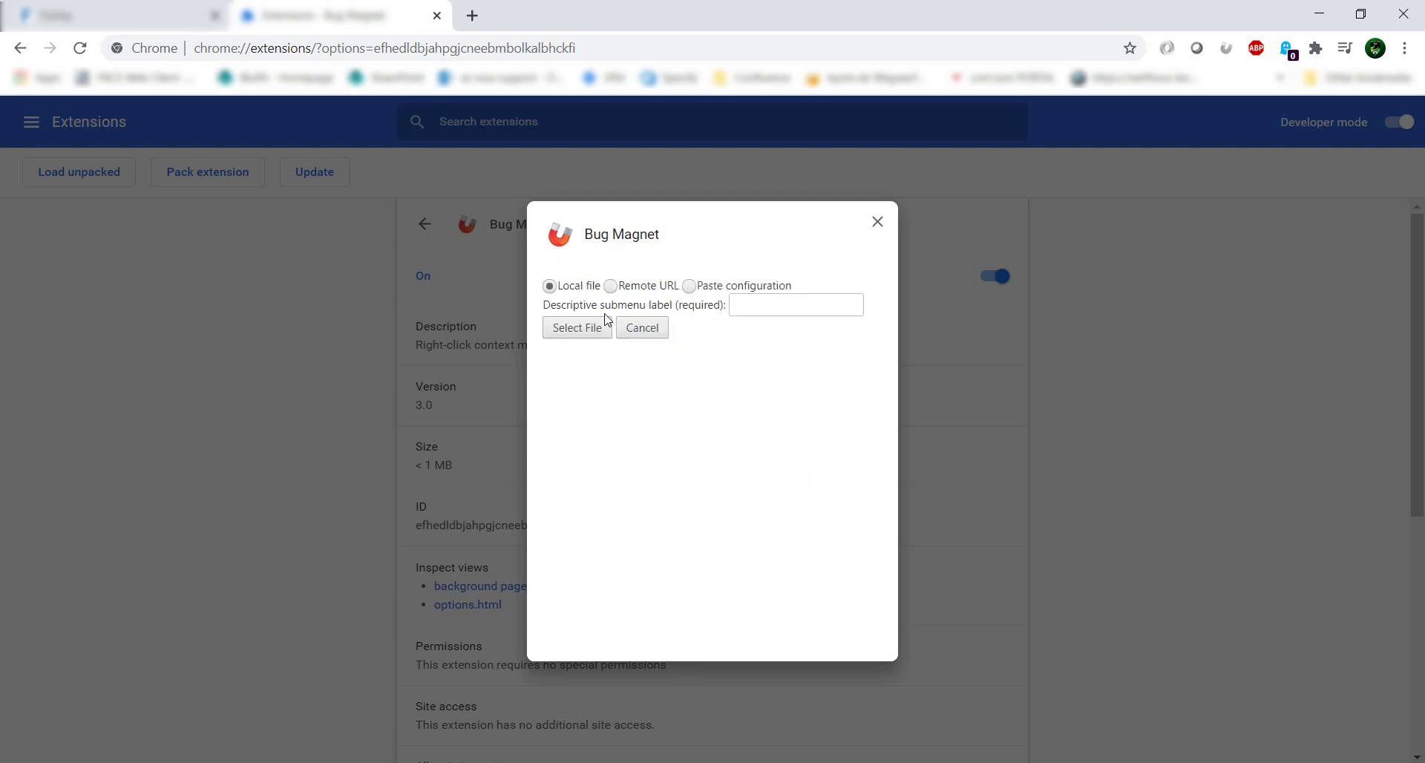
{"action": "left_click", "coordinate": [690, 288]}
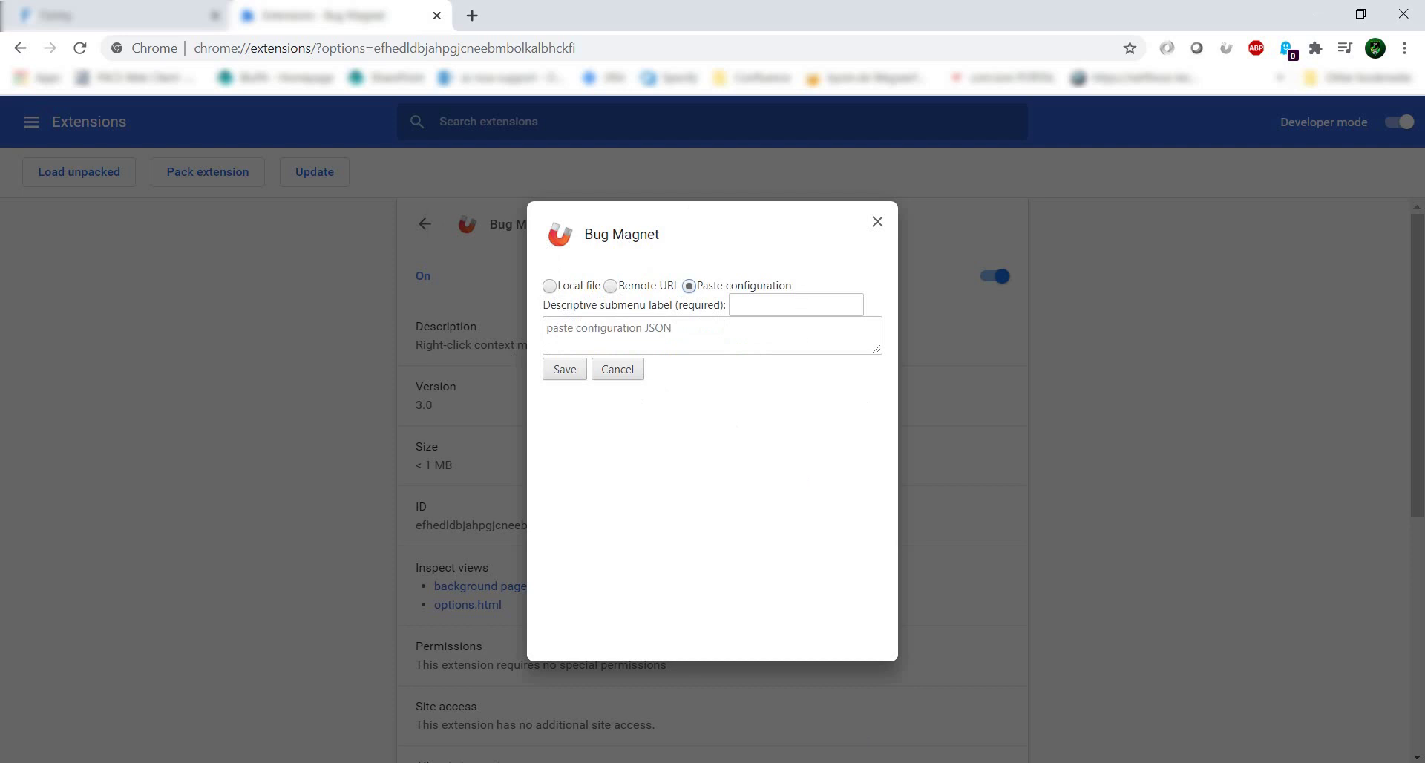
{"action": "key", "text": "alt+Tab"}
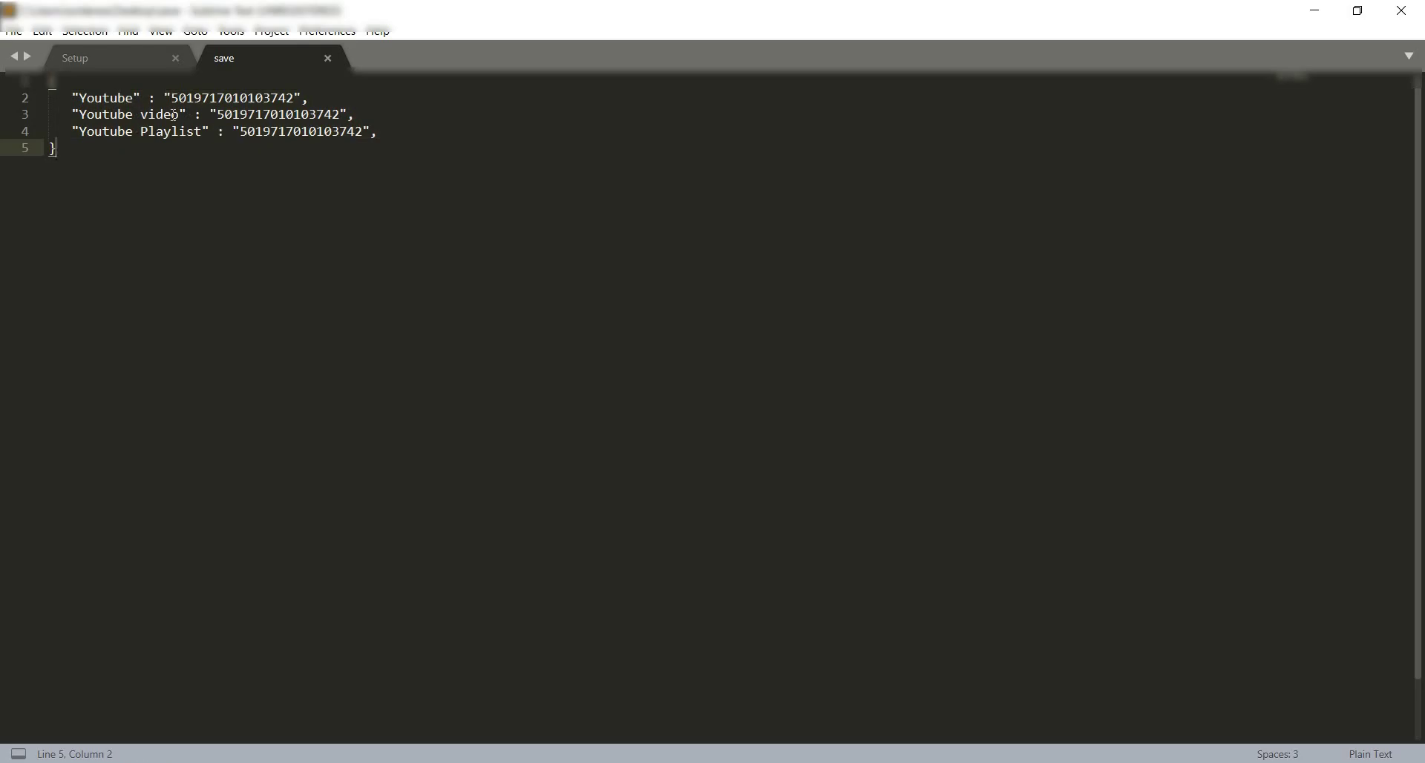
- Replace the line 2 and 3 number values with their names, Youtube and Youtube video
{"action": "double_click", "coordinate": [132, 96]}
{"action": "key", "text": "ctrl+c"}
{"action": "double_click", "coordinate": [221, 99]}
{"action": "key", "text": "ctrl+v"}
{"action": "left_click_drag", "start_coordinate": [179, 115], "coordinate": [81, 117]}
{"action": "key", "text": "ctrl+c"}
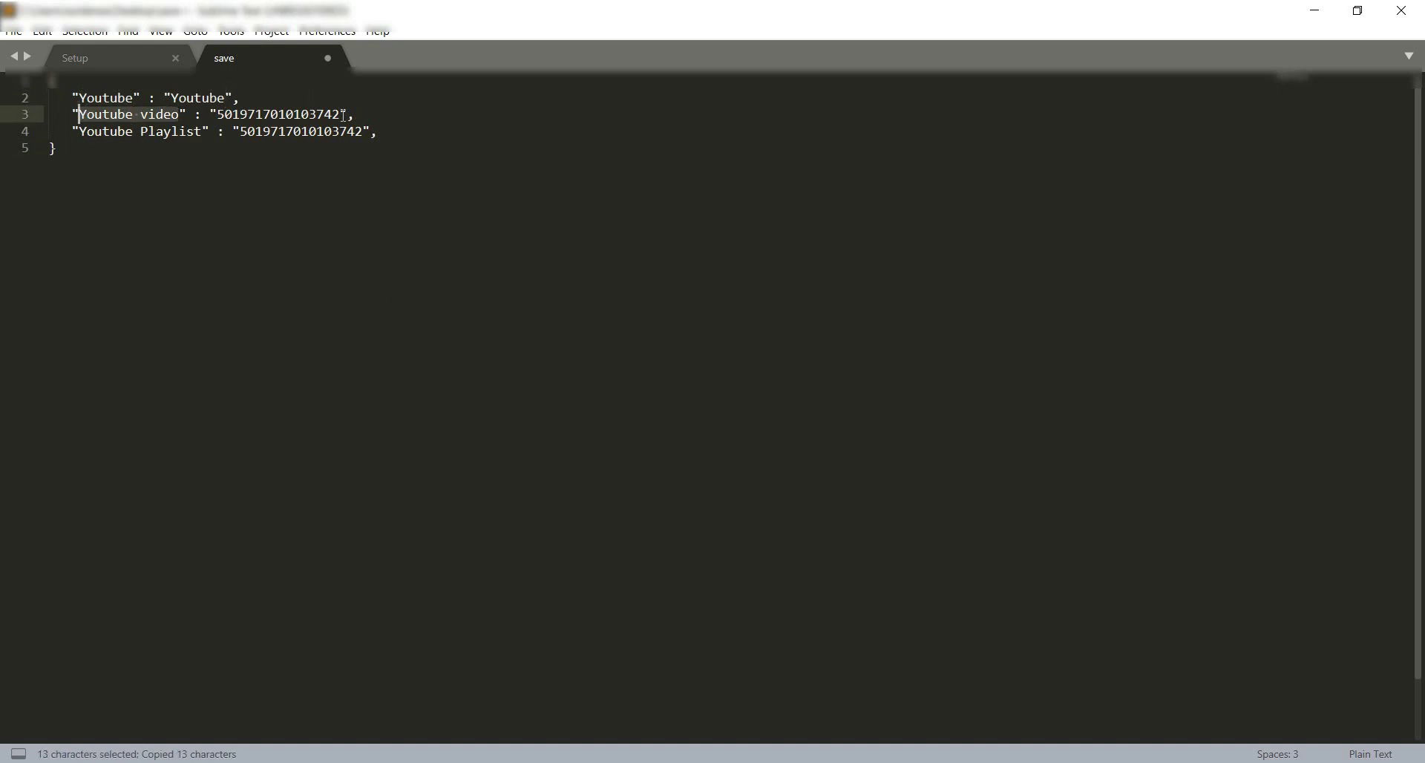
{"action": "left_click_drag", "start_coordinate": [343, 115], "coordinate": [80, 132]}
{"action": "key", "text": "ctrl+v"}
- Replace line 4's value with Youtube Playlist and copy the whole JSON
{"action": "key", "text": "ctrl+c"}
{"action": "left_click_drag", "start_coordinate": [365, 131], "coordinate": [238, 132]}
{"action": "key", "text": "ctrl+v"}
{"action": "key", "text": "ctrl+a"}
{"action": "key", "text": "ctrl+c"}
- Paste the copied Youtube JSON into Bug Magnet's configuration box
{"action": "mouse_move", "coordinate": [223, 760]}
{"action": "left_click", "coordinate": [351, 711]}
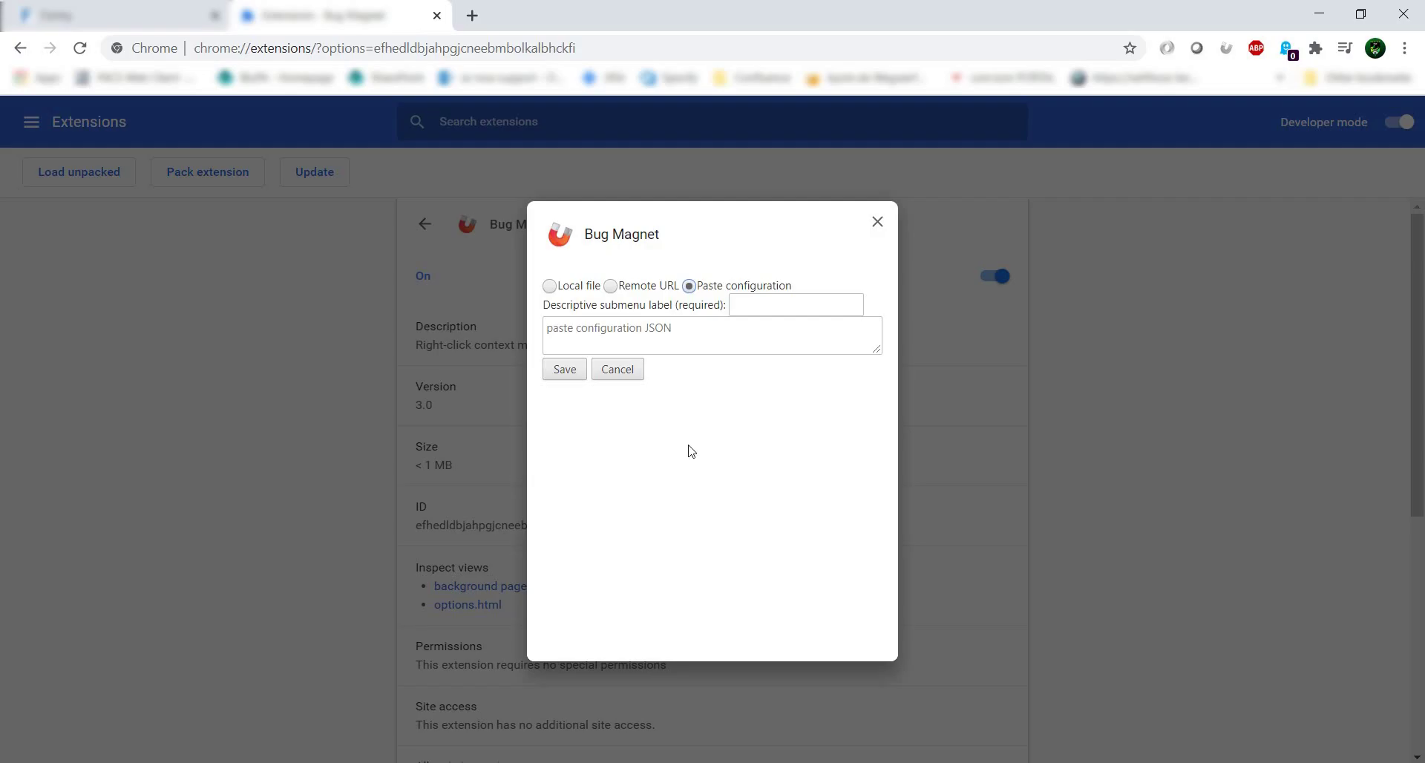
{"action": "left_click", "coordinate": [627, 329]}
{"action": "key", "text": "ctrl+v"}
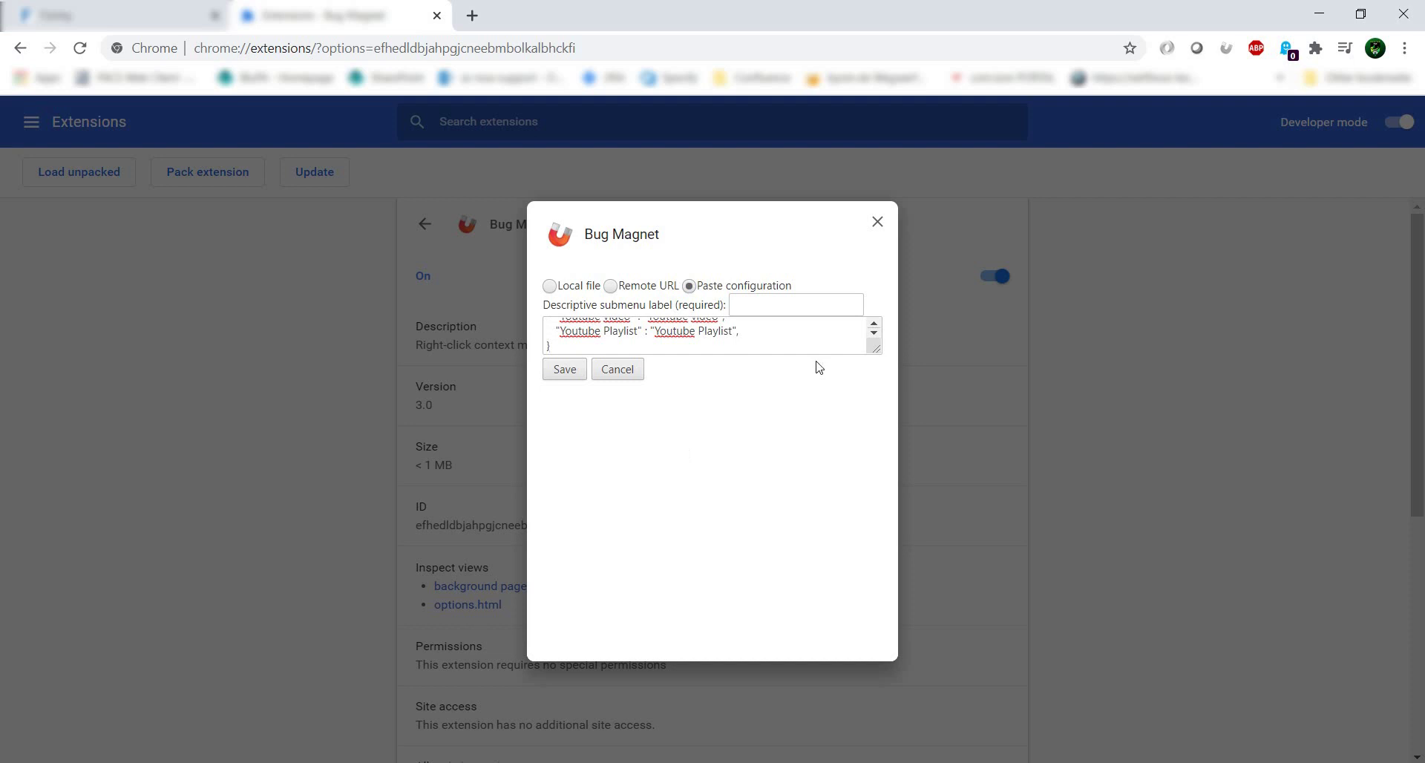
{"action": "left_click_drag", "start_coordinate": [876, 347], "coordinate": [853, 467]}
- Label the submenu 'youtube Section' and save, deleting the trailing comma after Youtube Playlist
{"action": "left_click", "coordinate": [769, 305]}
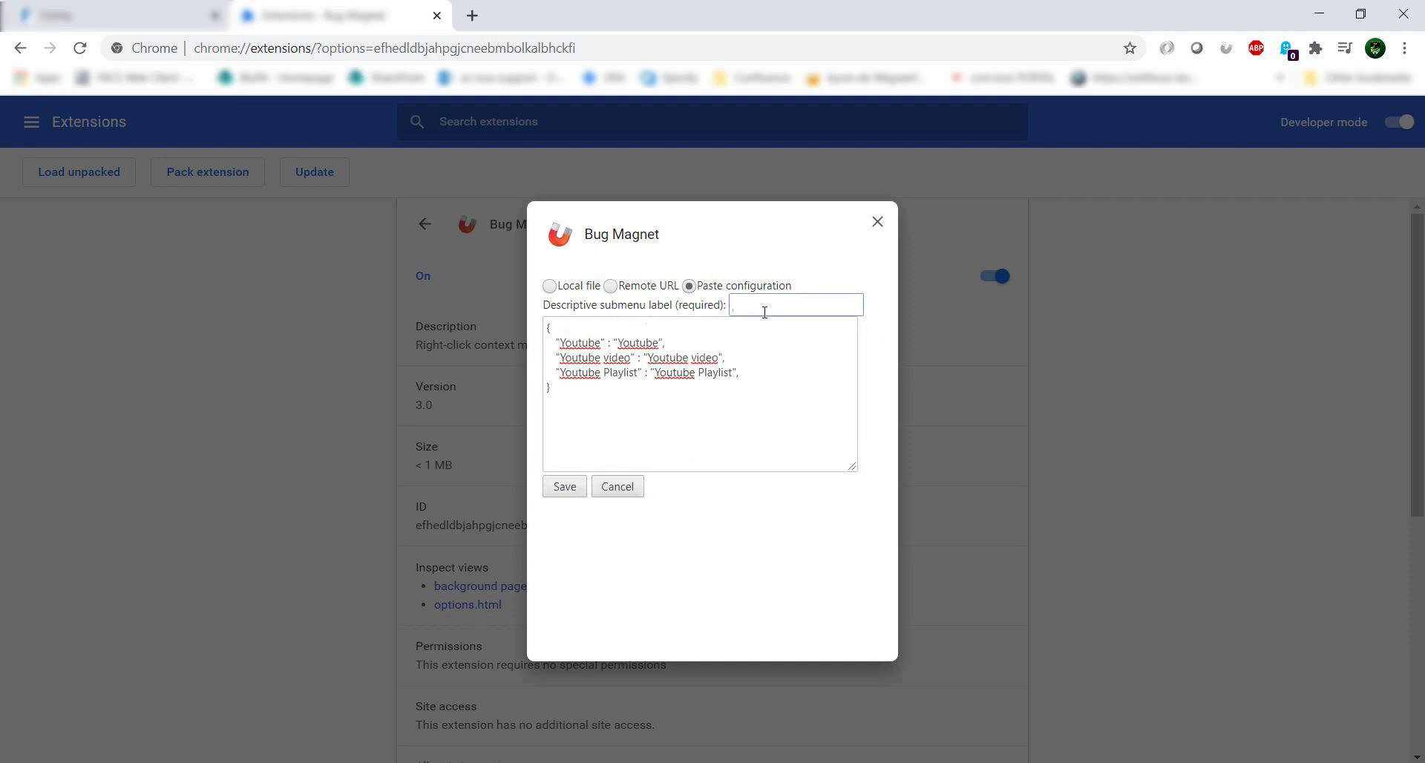
{"action": "type", "text": "youtube Section"}
{"action": "left_click", "coordinate": [575, 491]}
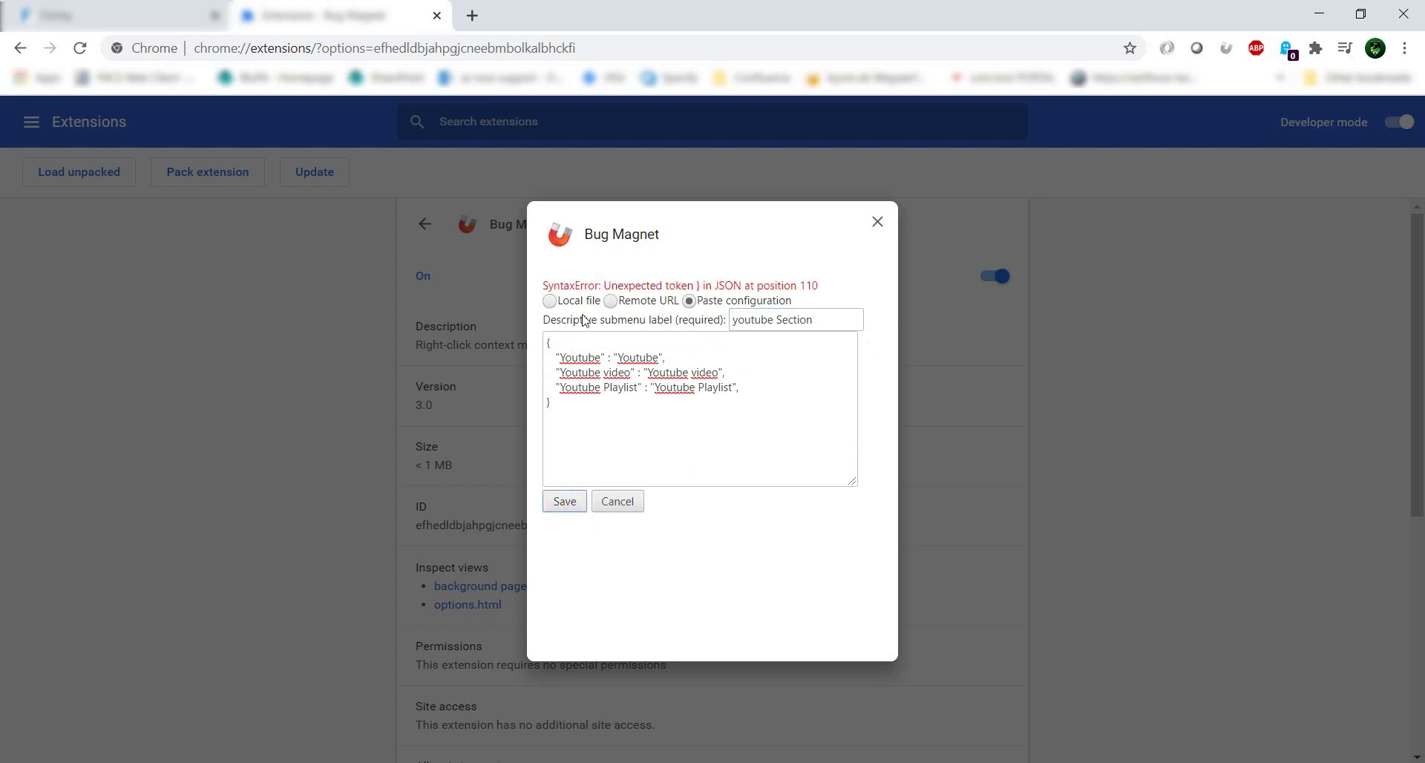
{"action": "left_click", "coordinate": [764, 378]}
{"action": "key", "text": "BackSpace"}
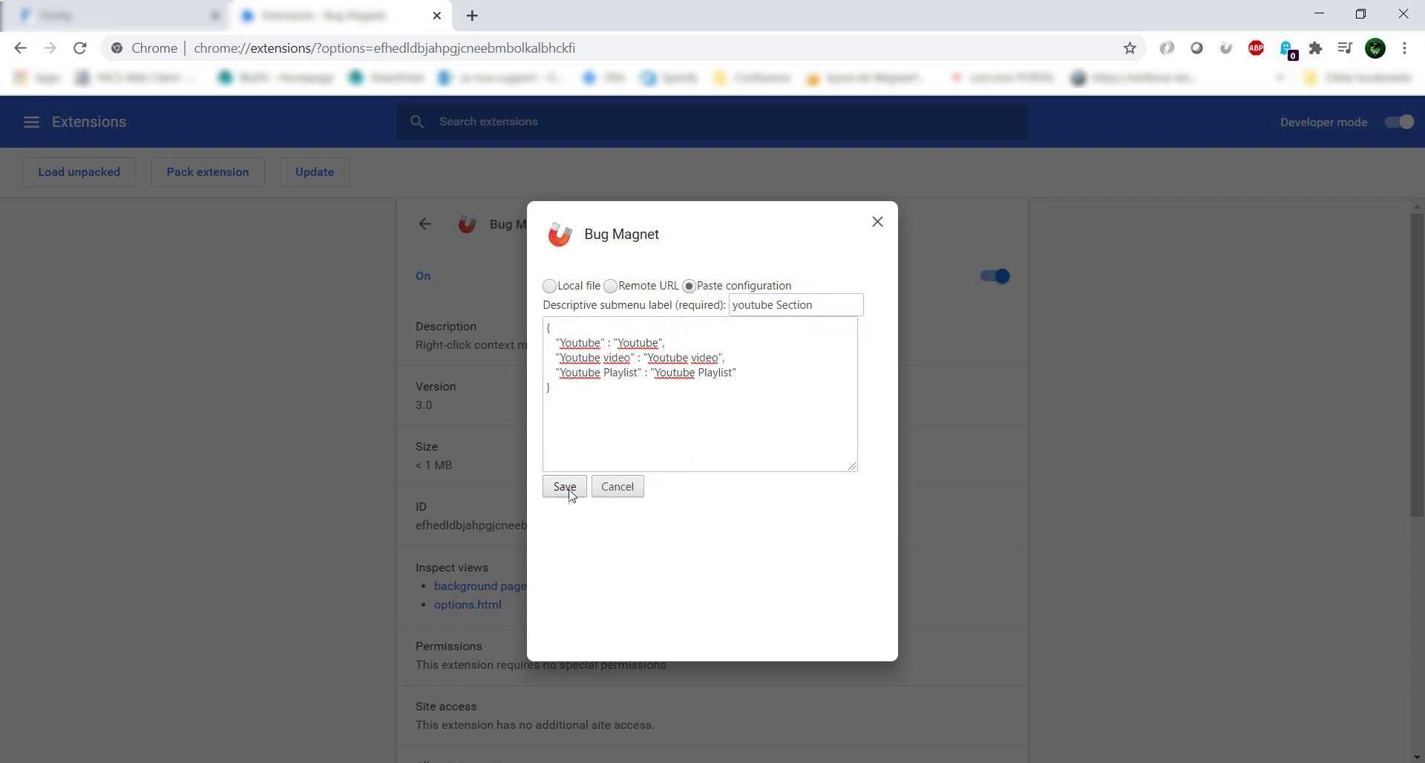
{"action": "left_click", "coordinate": [569, 486]}
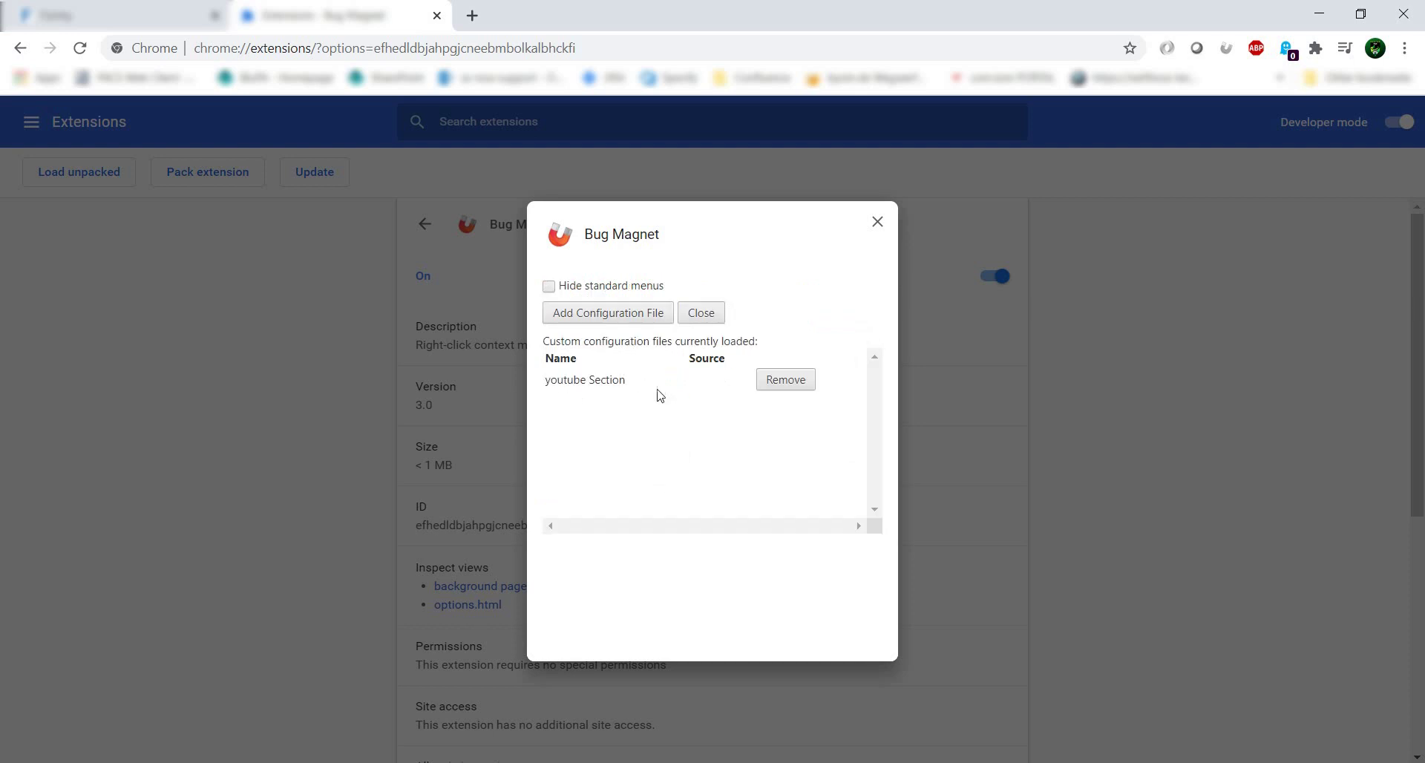
- Clear the Hindi Job title on Formy and insert 'Youtube' from the youtube Section menu
{"action": "left_click", "coordinate": [46, 13]}
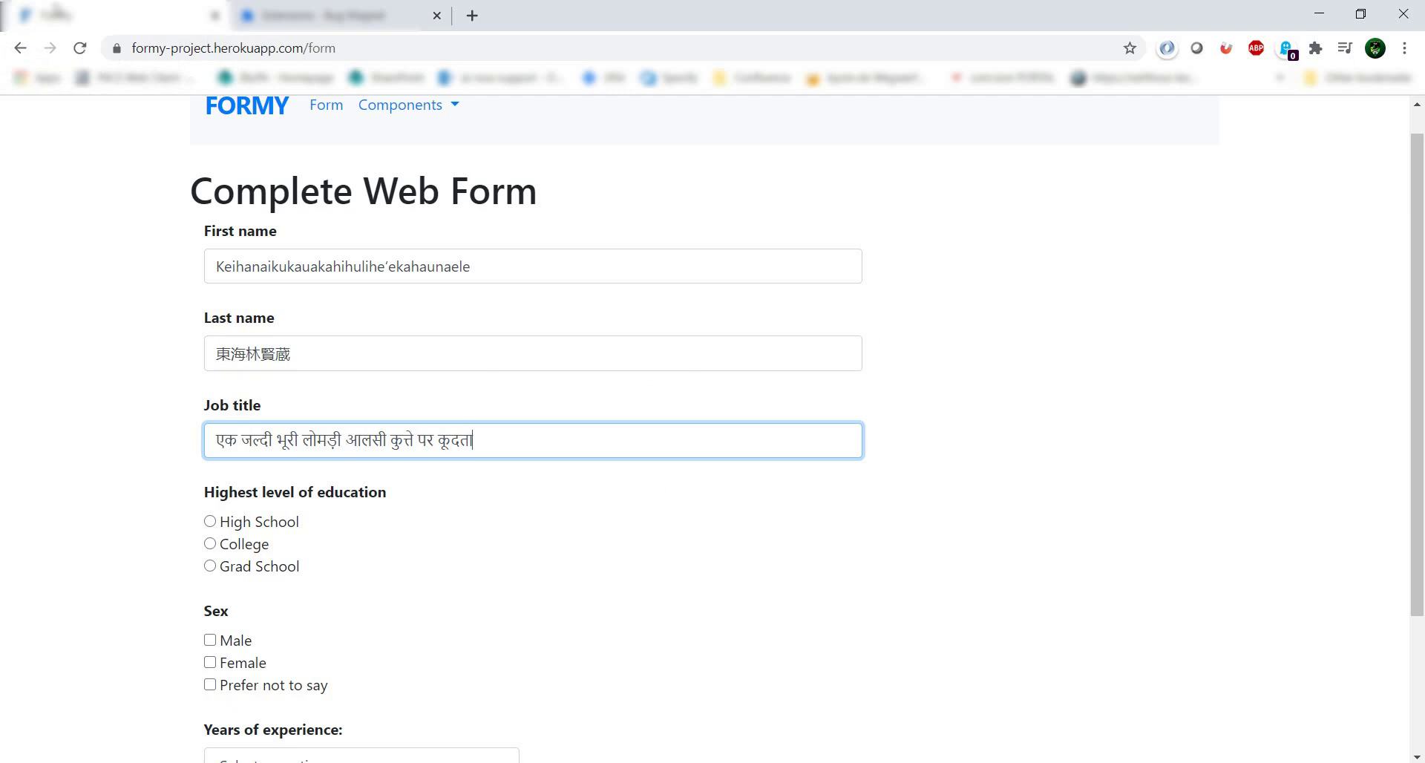
{"action": "triple_click", "coordinate": [527, 447]}
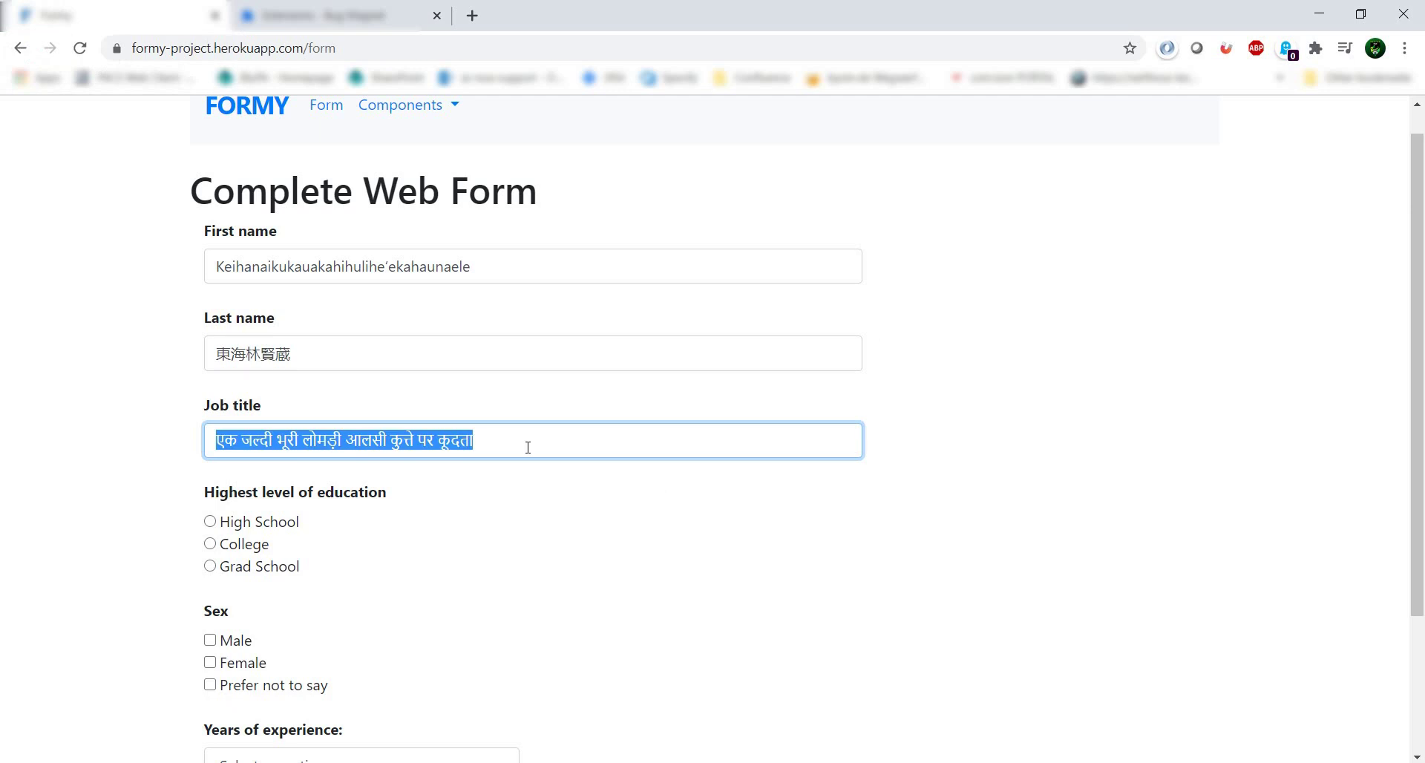
{"action": "key", "text": "BackSpace"}
{"action": "right_click", "coordinate": [528, 447]}
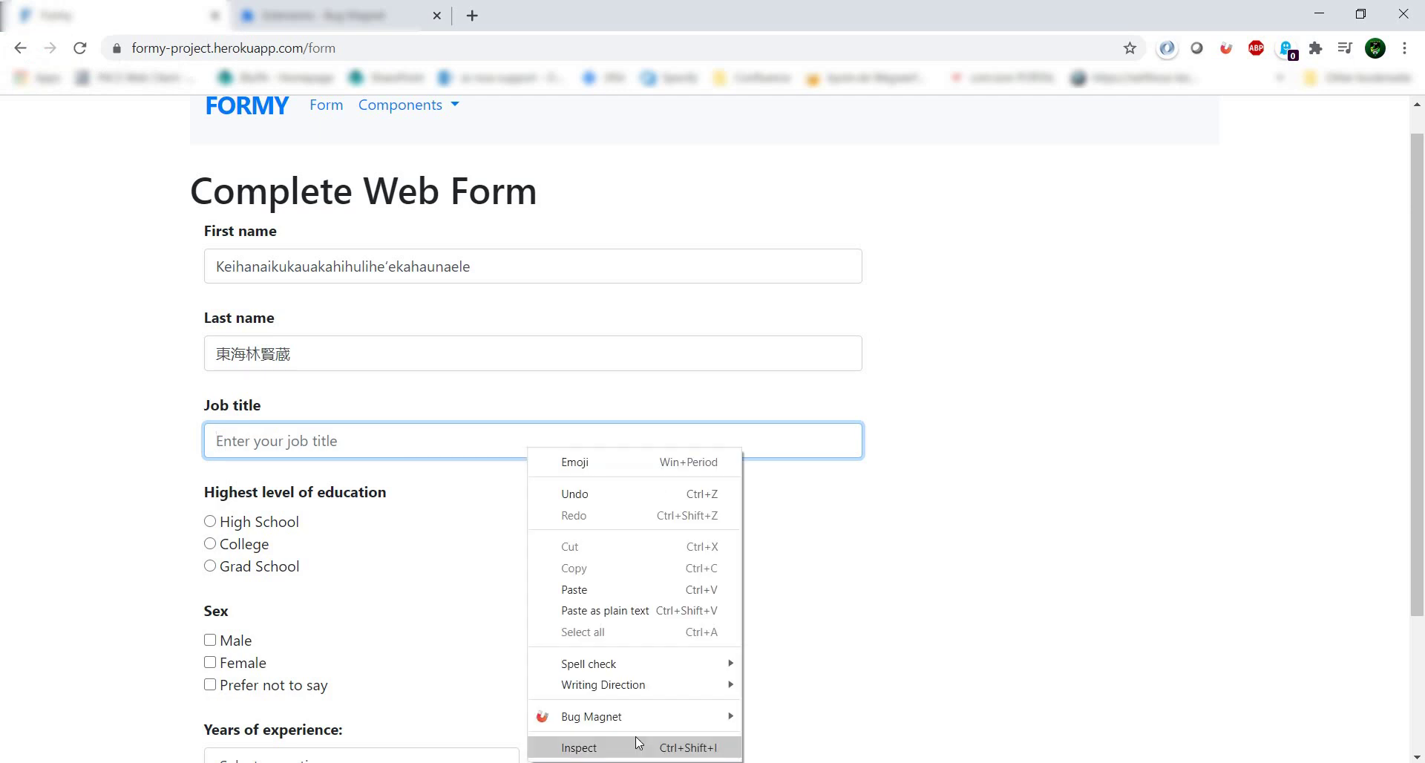
{"action": "mouse_move", "coordinate": [660, 711]}
{"action": "mouse_move", "coordinate": [814, 681]}
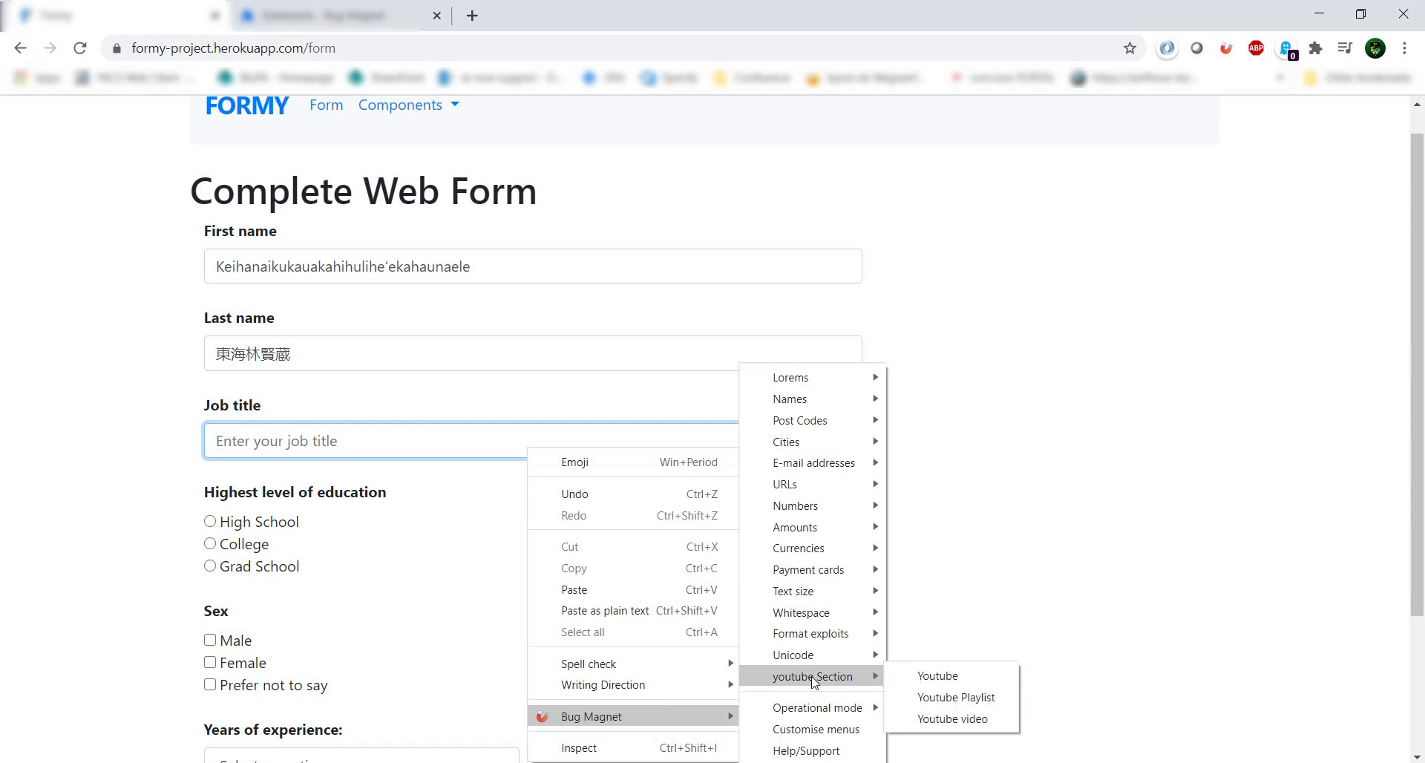
{"action": "left_click", "coordinate": [927, 677]}
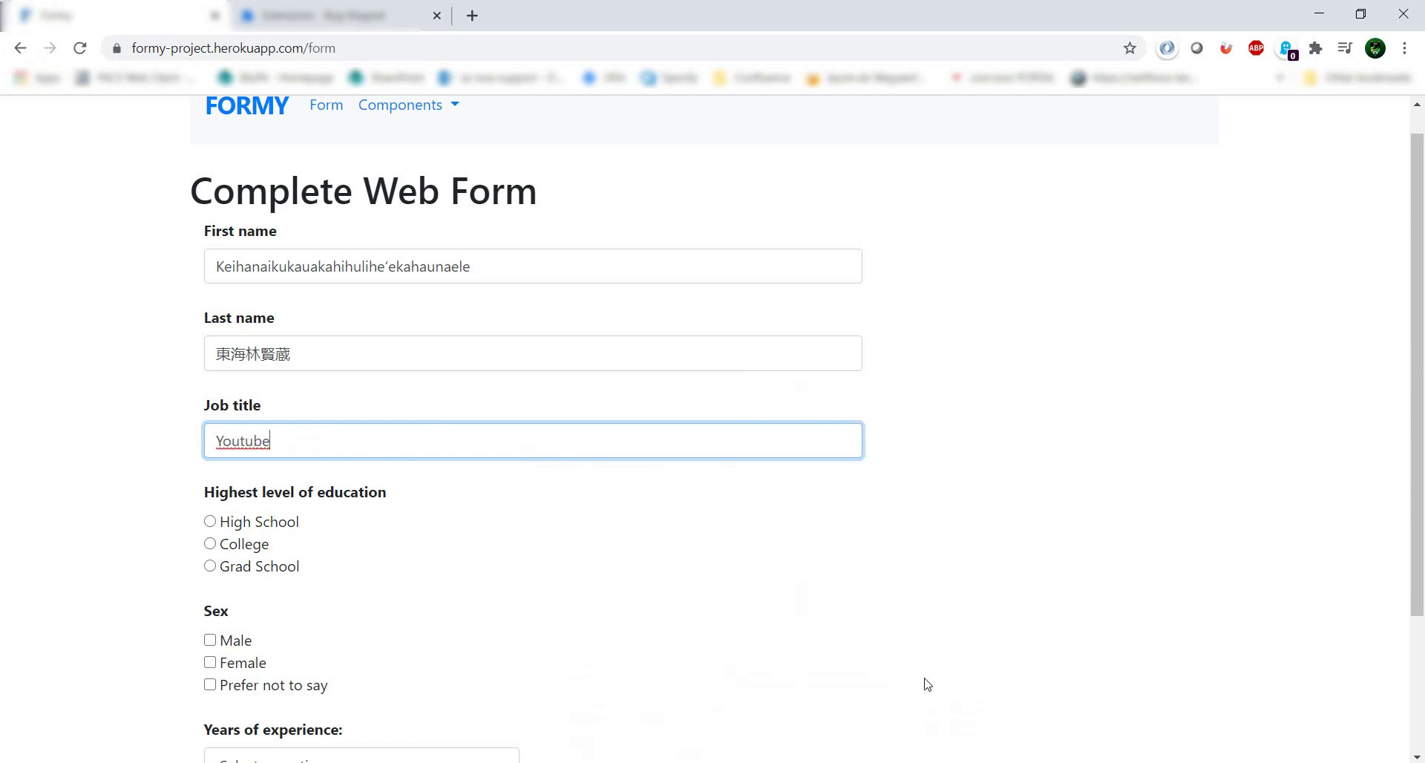